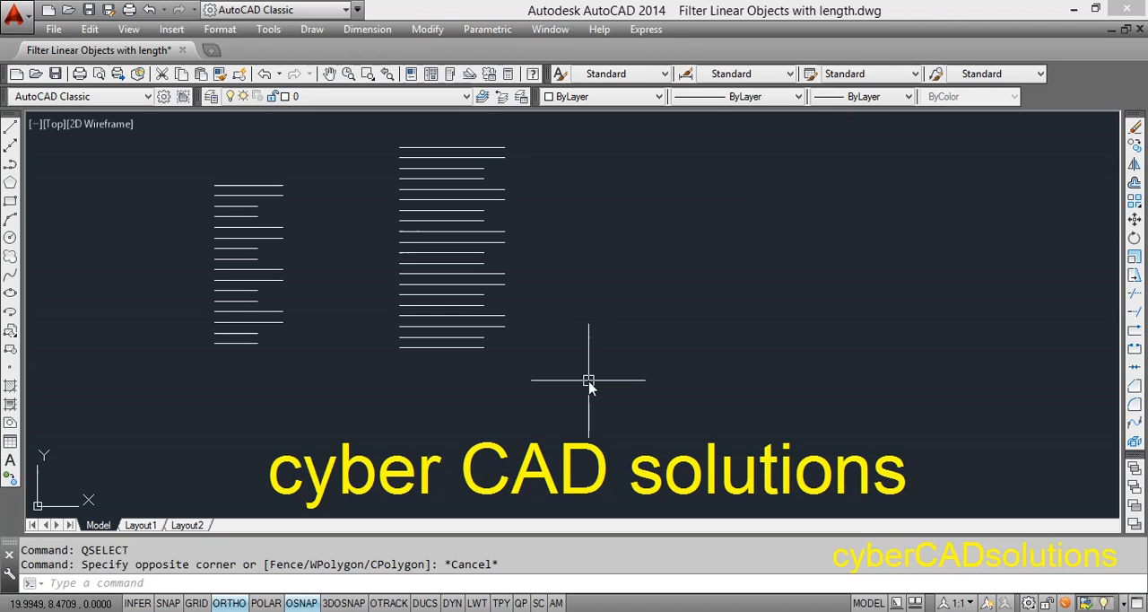
pyautogui.click(250, 341)
pyautogui.click(274, 321)
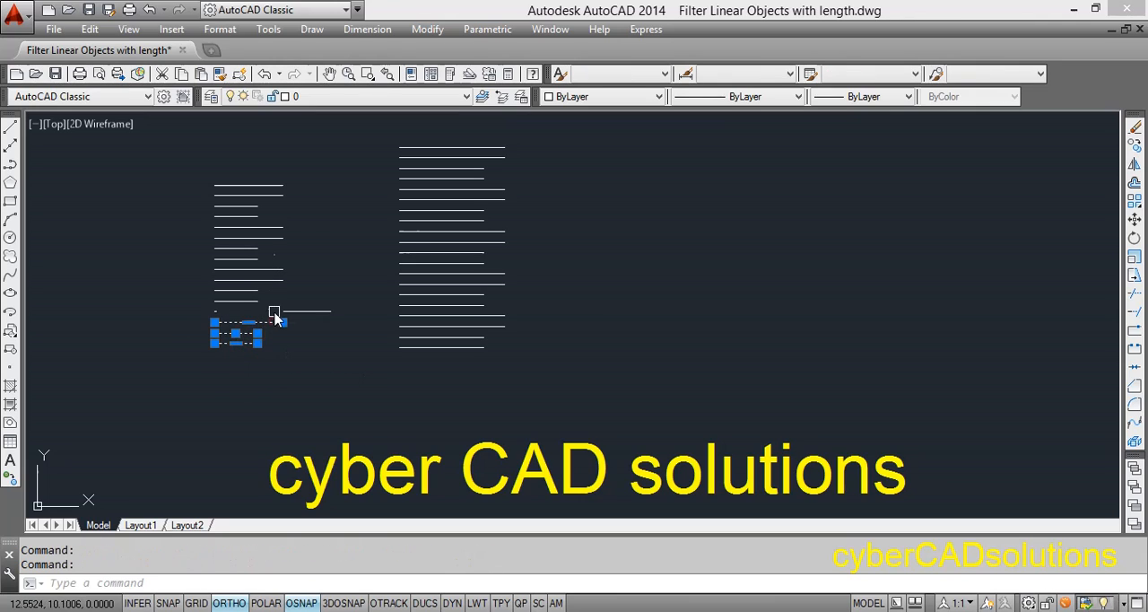
pyautogui.click(277, 312)
pyautogui.press('Escape')
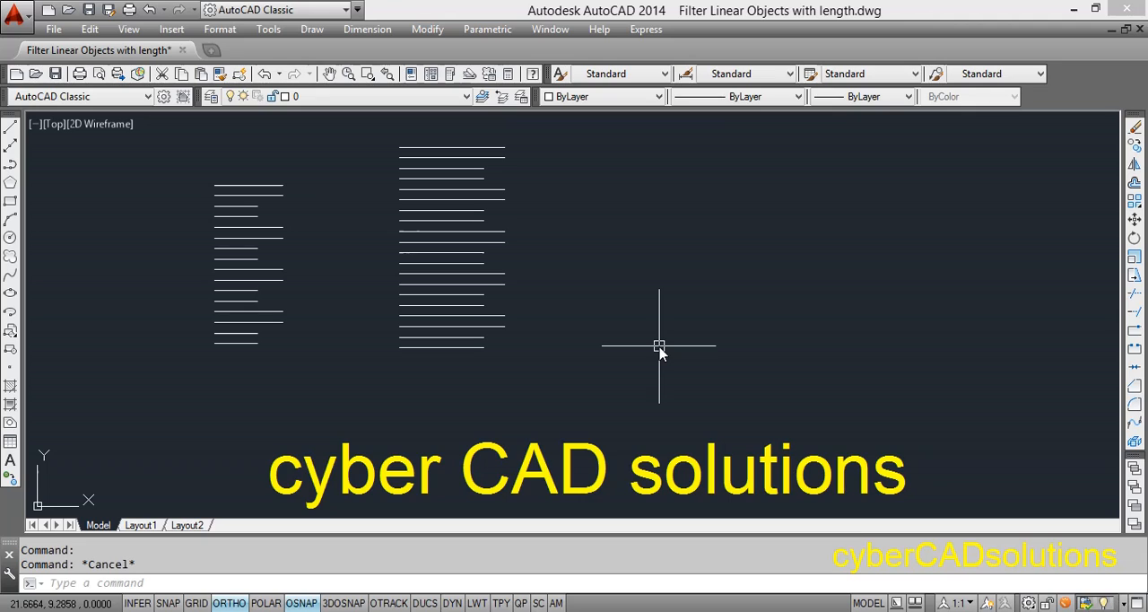
# Step: Start Quick Select and limit its scope to all the horizontal lines in both stacks
pyautogui.write('qsel')
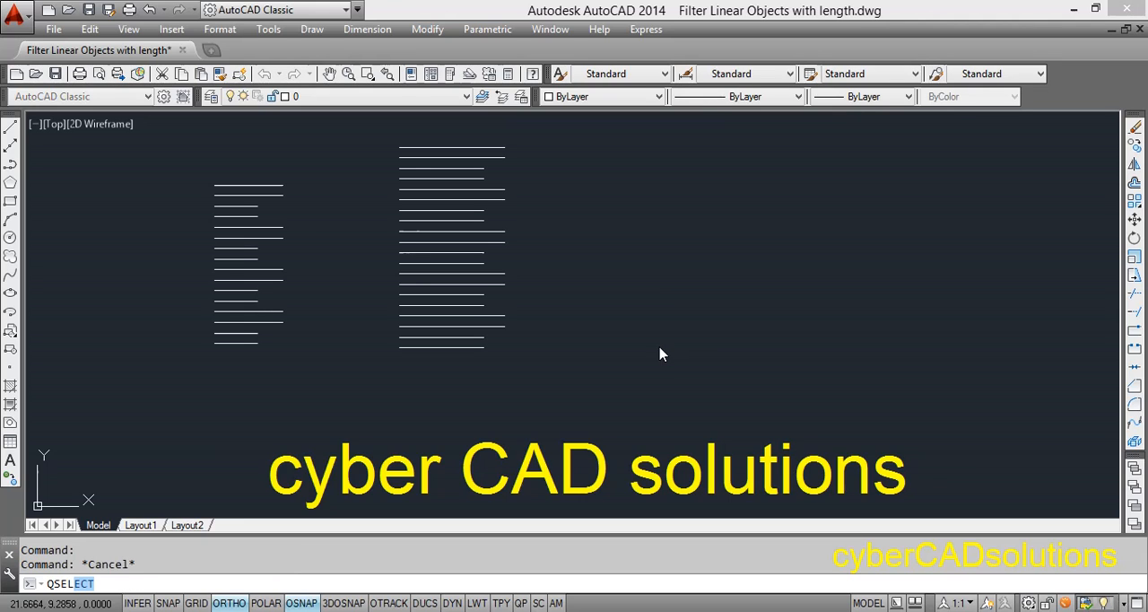
pyautogui.press('Return')
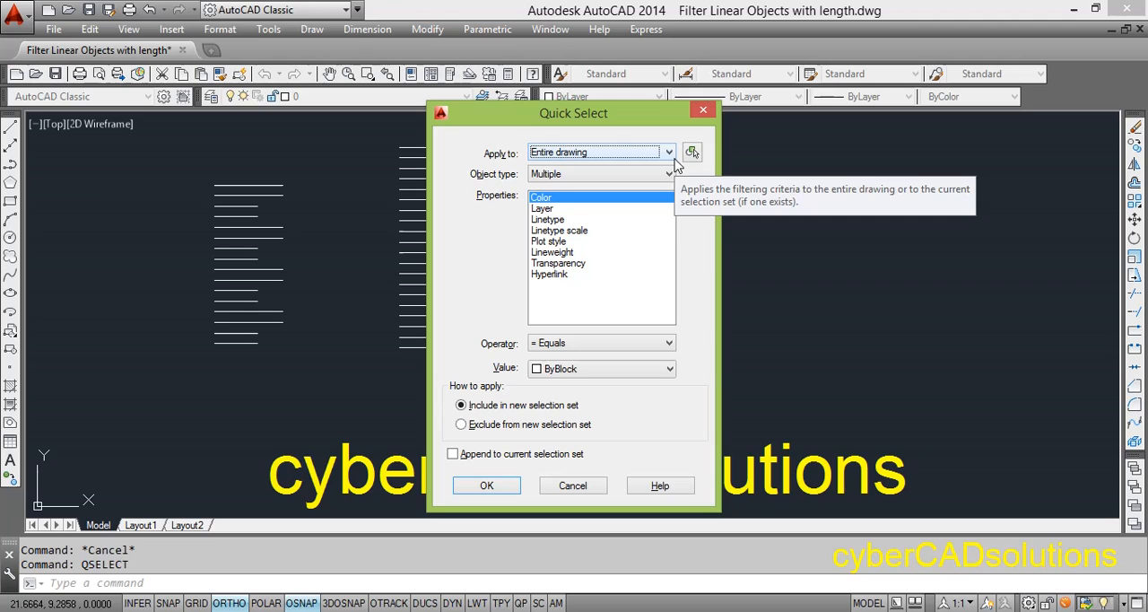
pyautogui.click(693, 154)
pyautogui.click(645, 413)
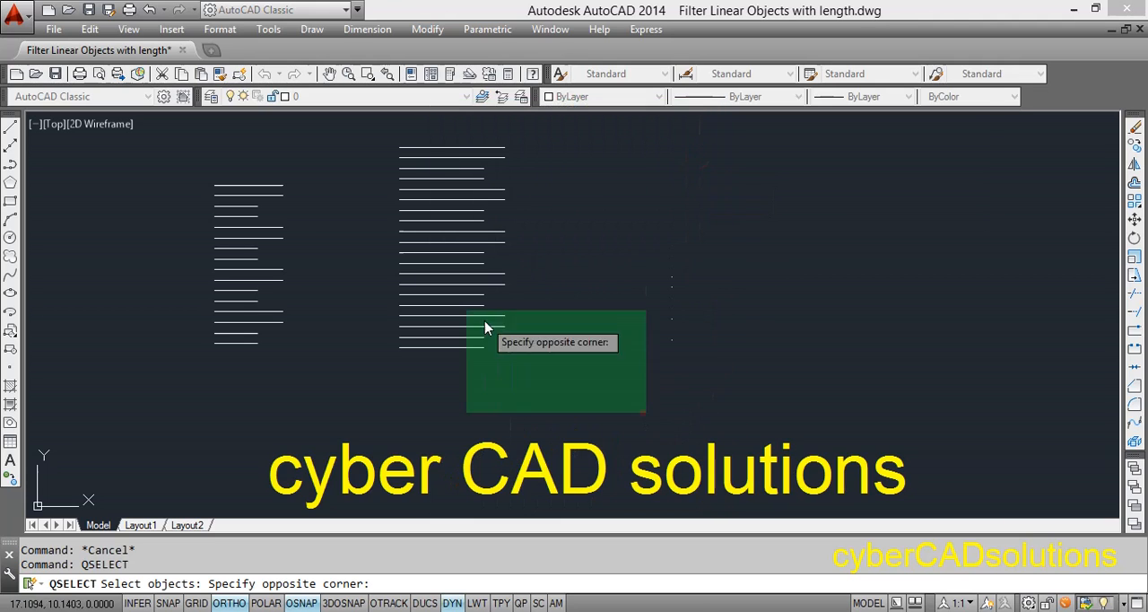
pyautogui.click(166, 134)
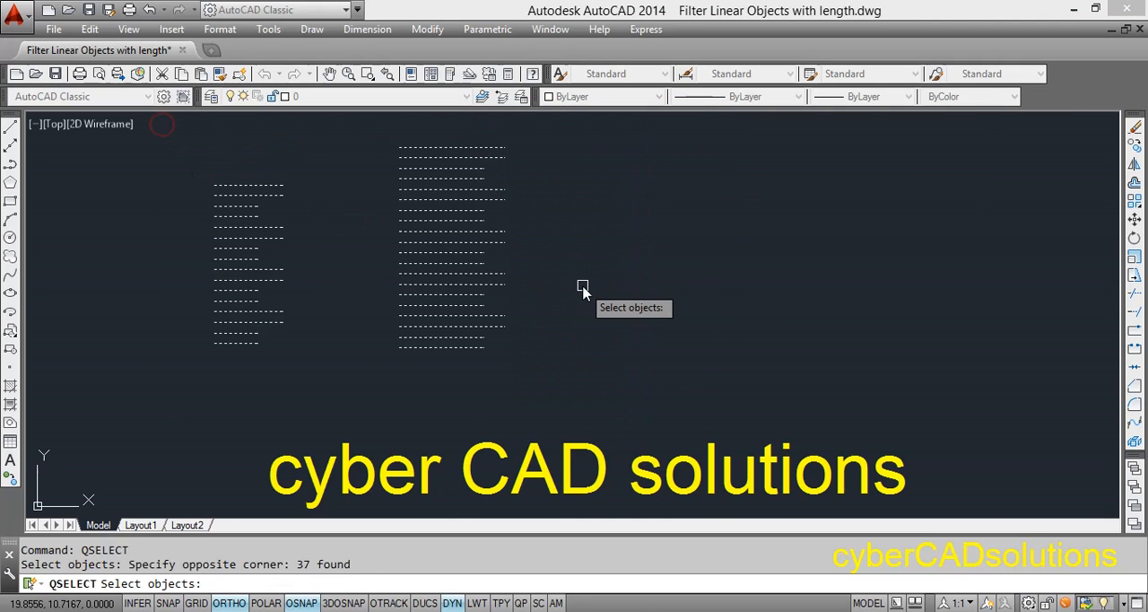
pyautogui.press('Return')
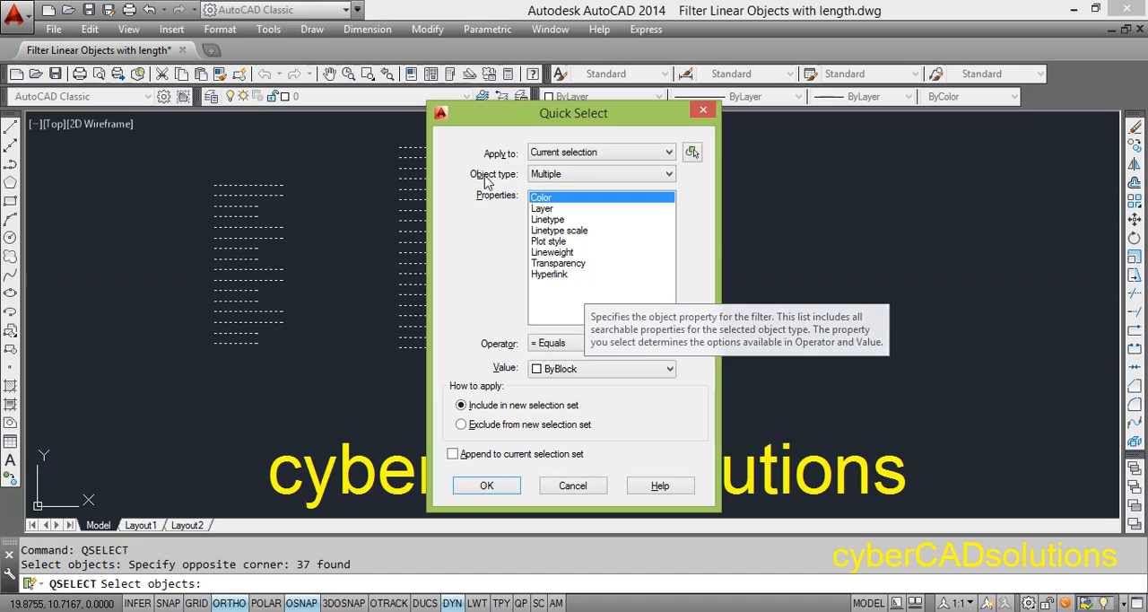
# Step: Set the Quick Select filter to the Line object type and the Length property
pyautogui.click(579, 178)
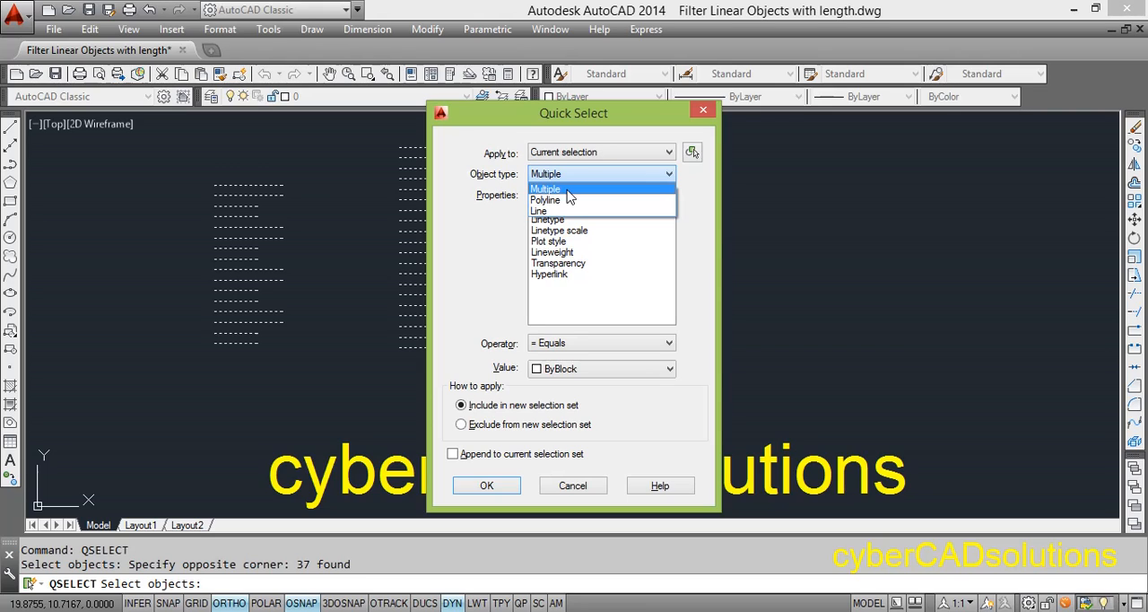
pyautogui.click(555, 211)
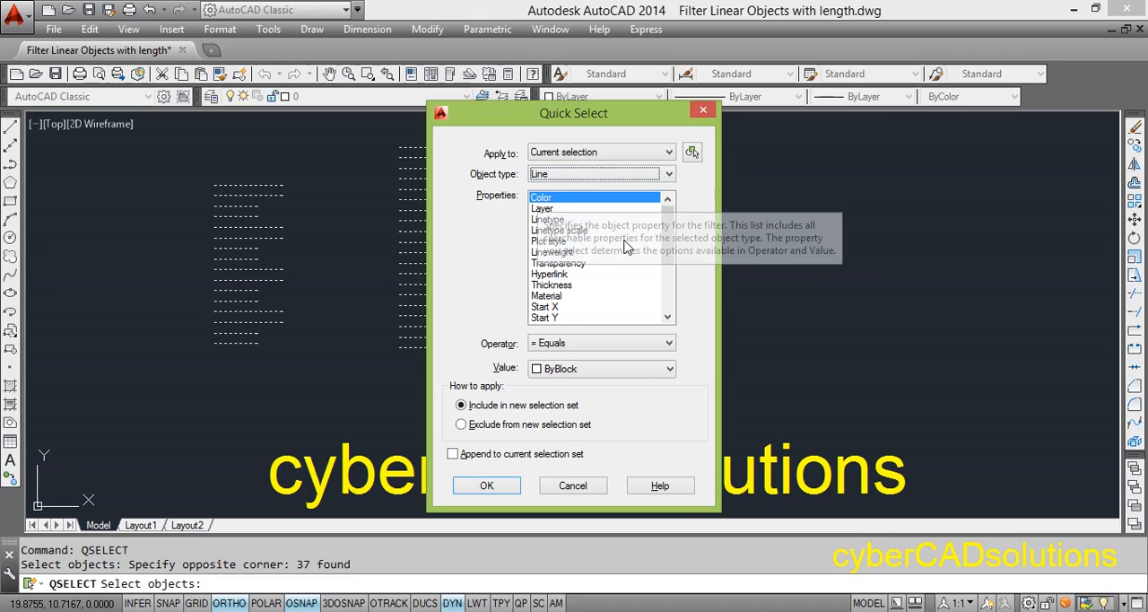
pyautogui.scroll(-2, 668, 240)
pyautogui.scroll(-2, 668, 242)
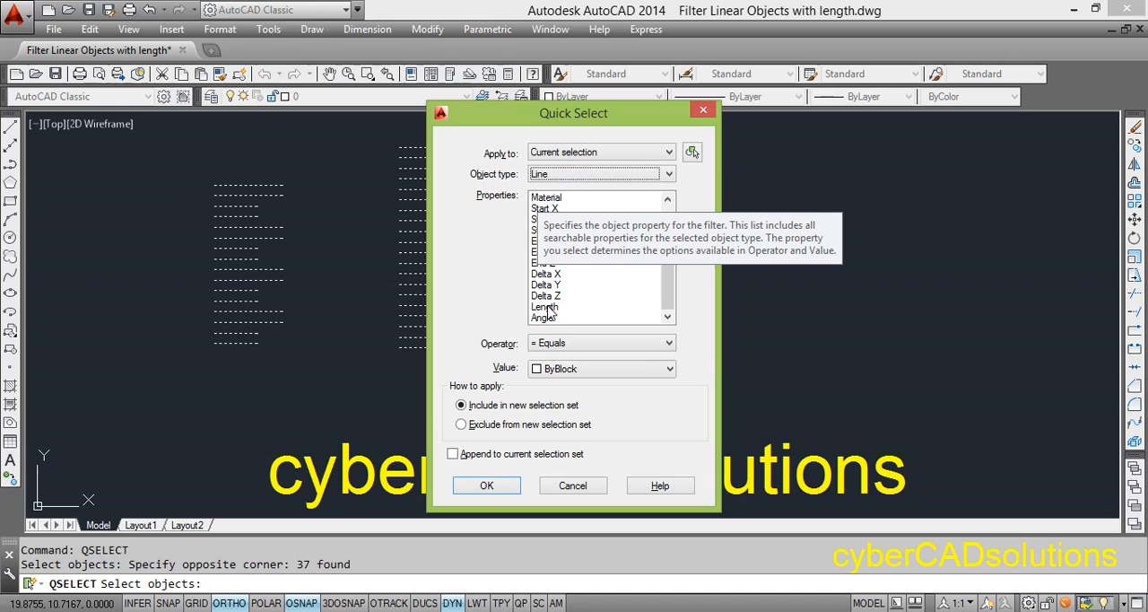
pyautogui.click(547, 307)
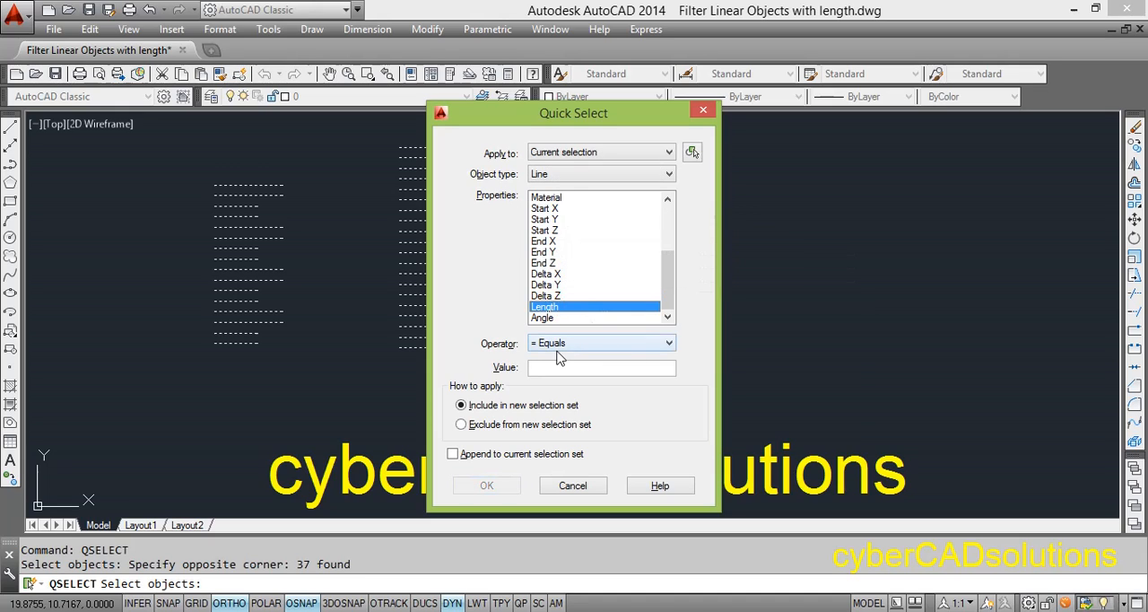
# Step: Apply the length filter with the Greater than operator and value 1.0, and clear the selection after viewing it
pyautogui.click(560, 343)
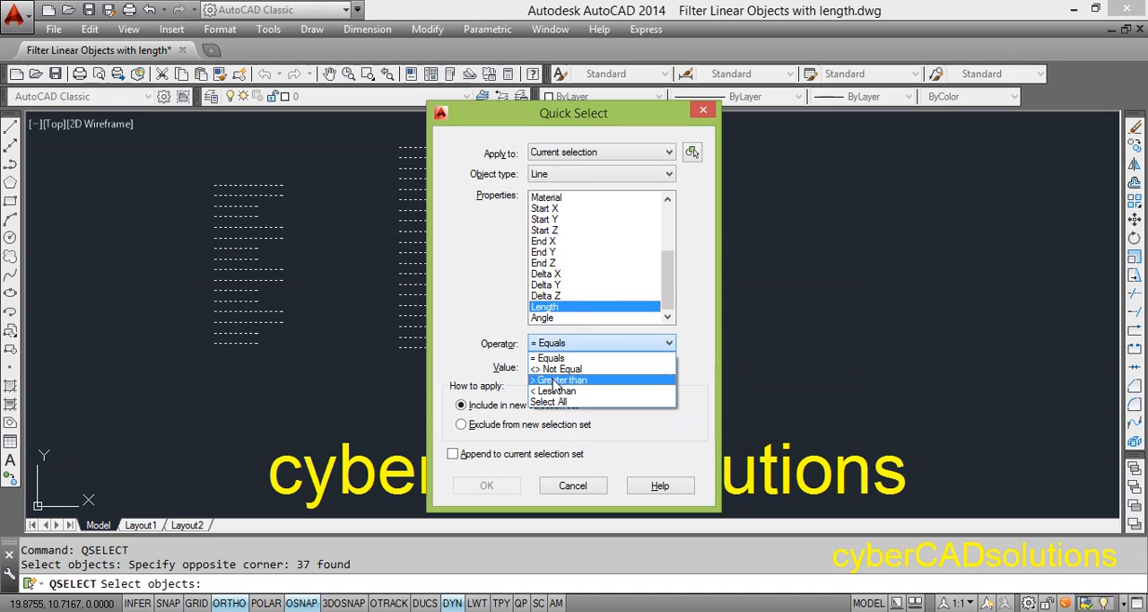
pyautogui.click(556, 380)
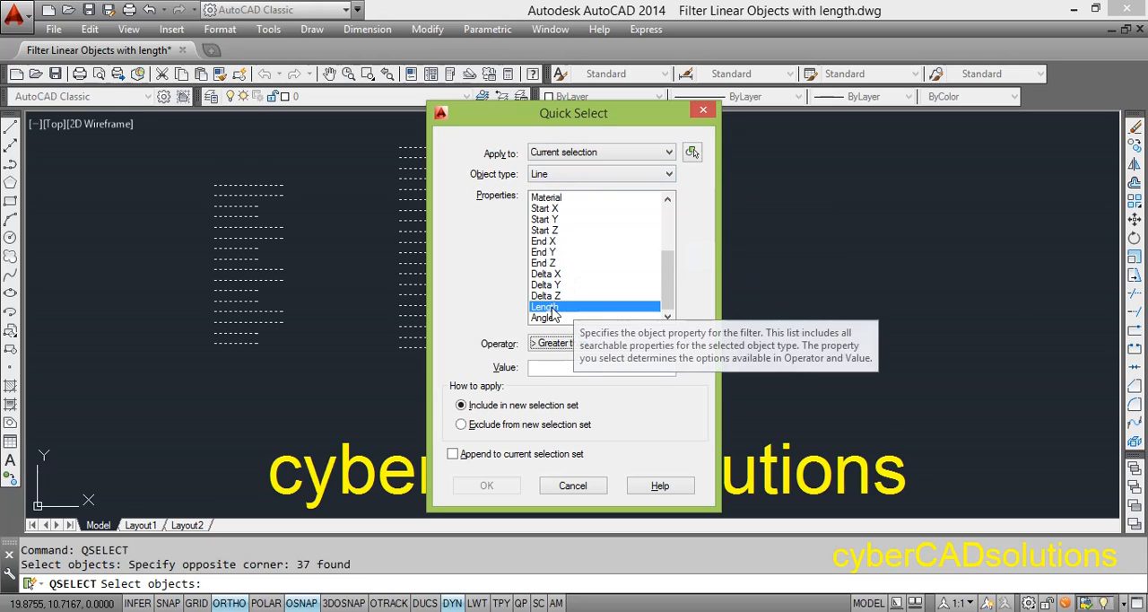
pyautogui.click(578, 366)
pyautogui.write('1.0')
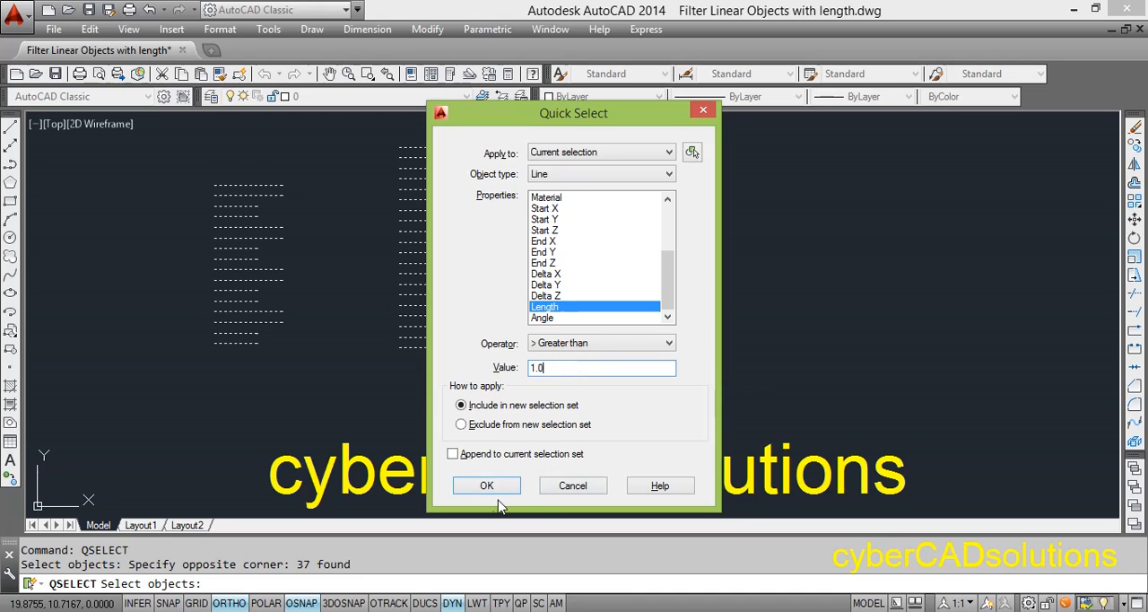
pyautogui.click(486, 486)
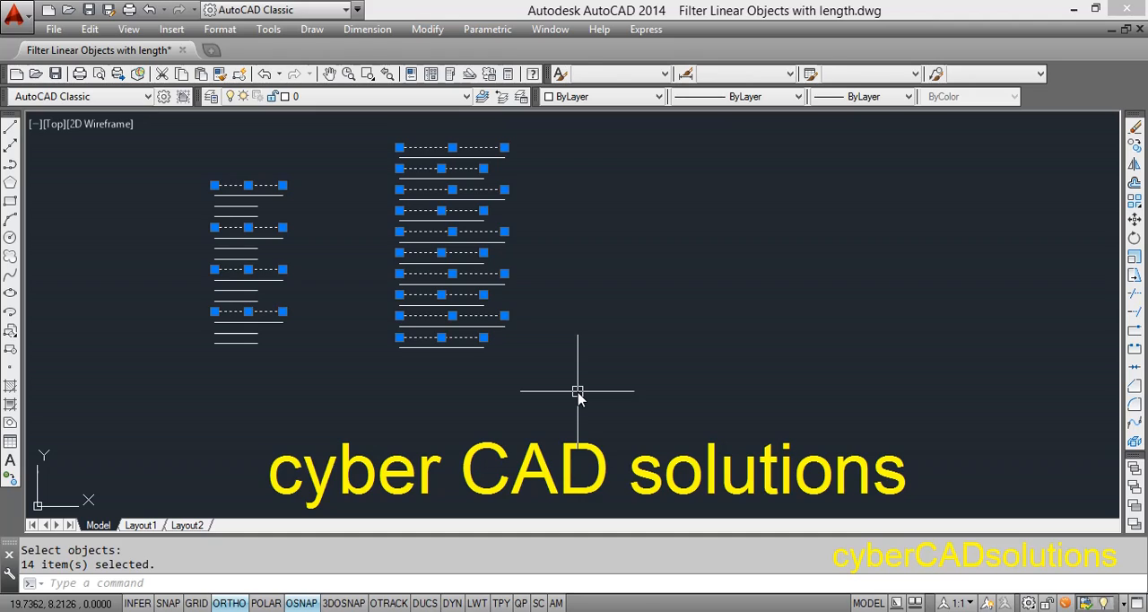
pyautogui.press('Escape')
pyautogui.press('Escape')
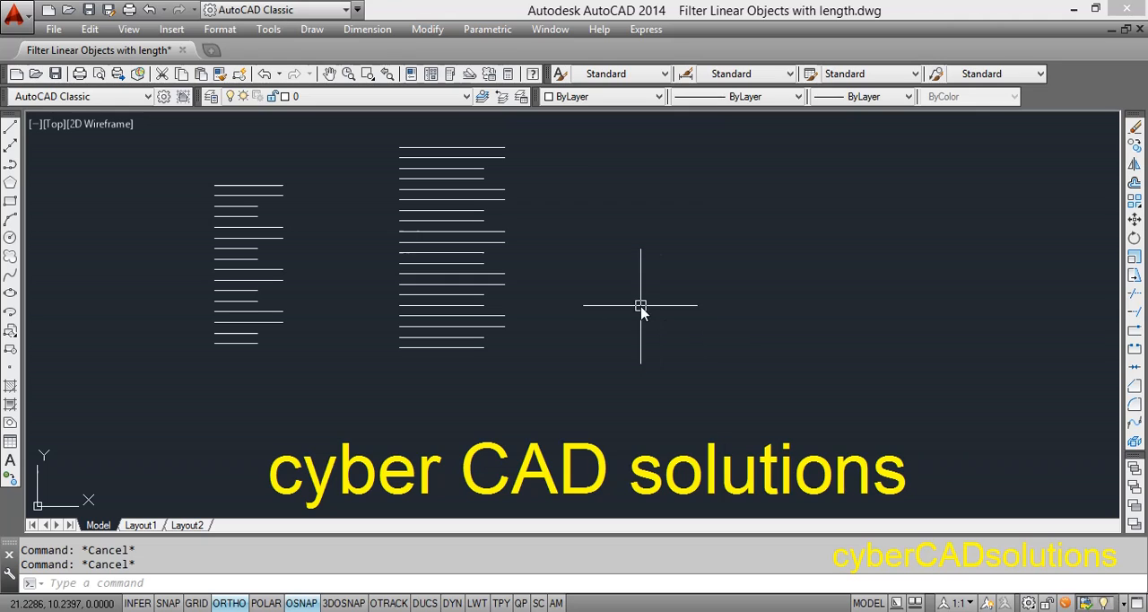
# Step: Reopen Quick Select and choose both stacks of horizontal lines as the objects to filter
pyautogui.rightClick(608, 255)
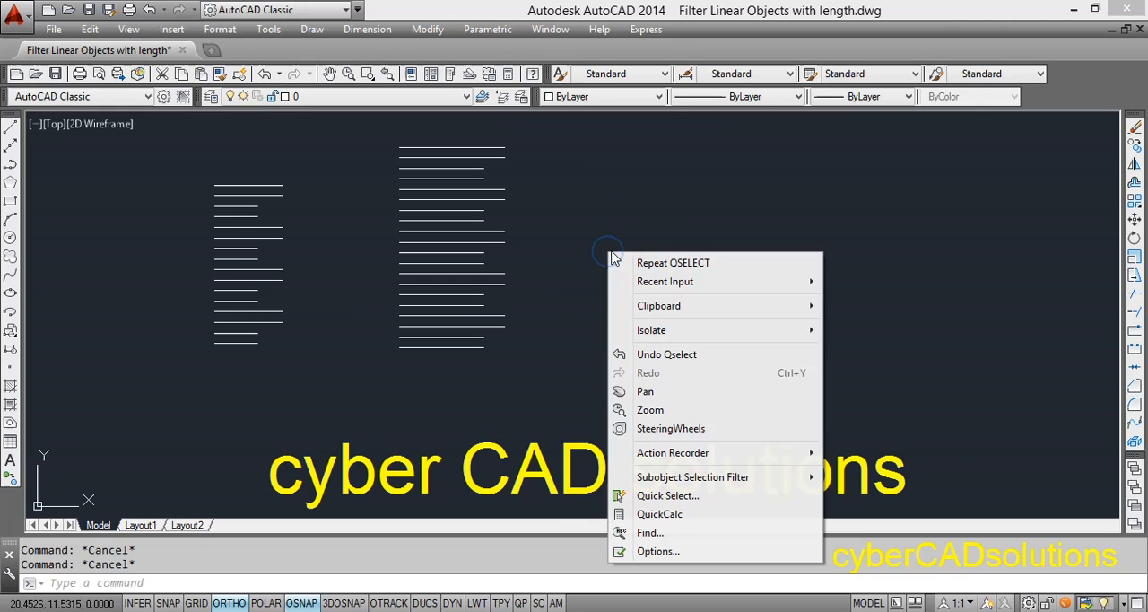
pyautogui.click(665, 496)
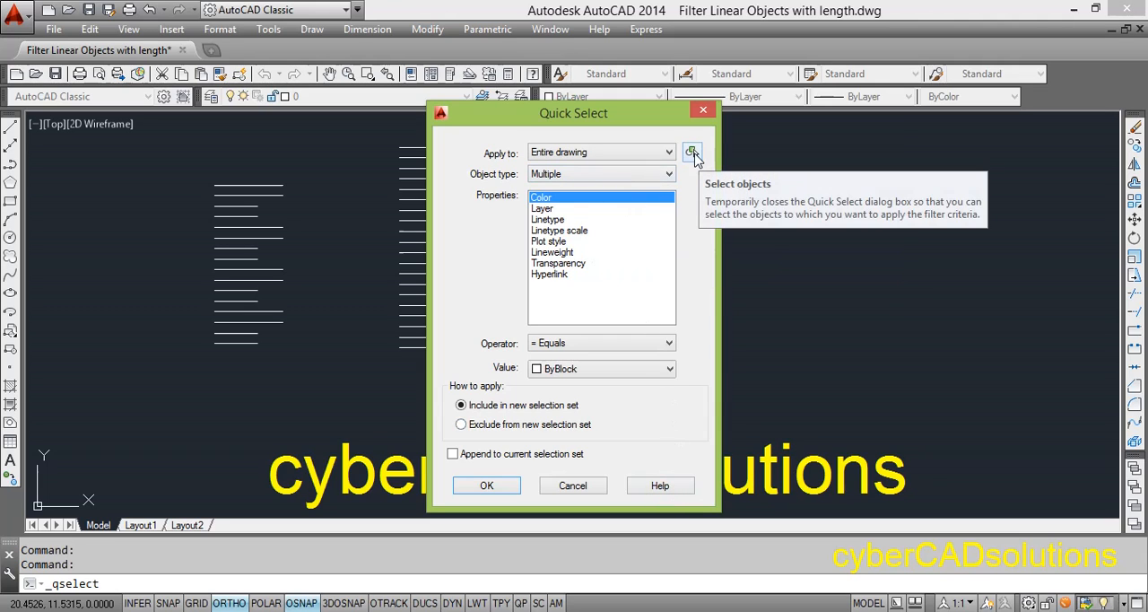
pyautogui.click(691, 153)
pyautogui.click(584, 395)
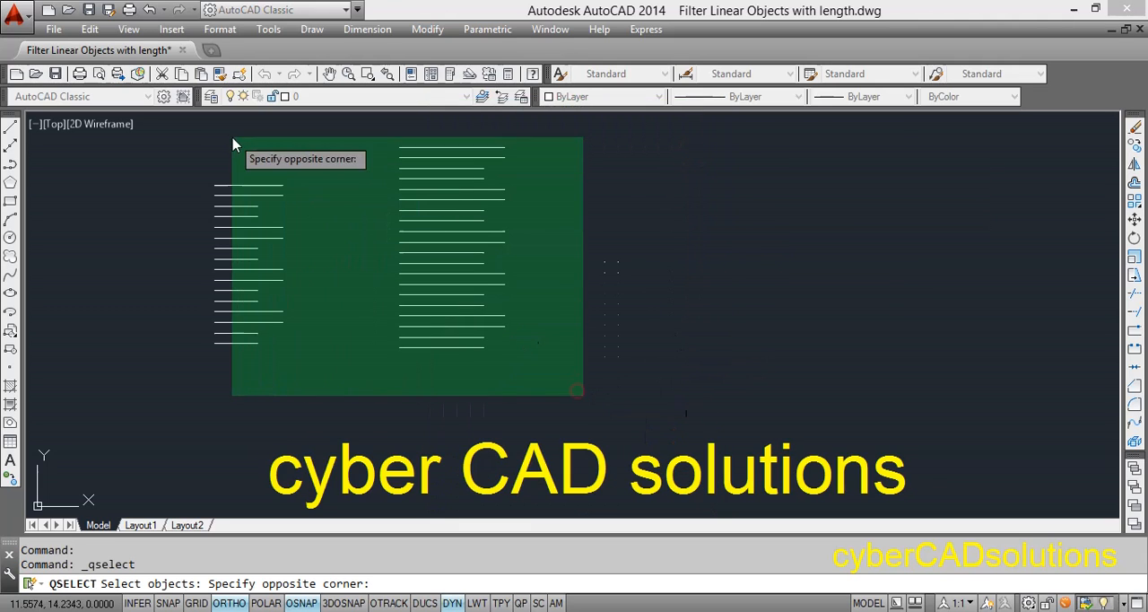
pyautogui.click(179, 133)
pyautogui.press('Return')
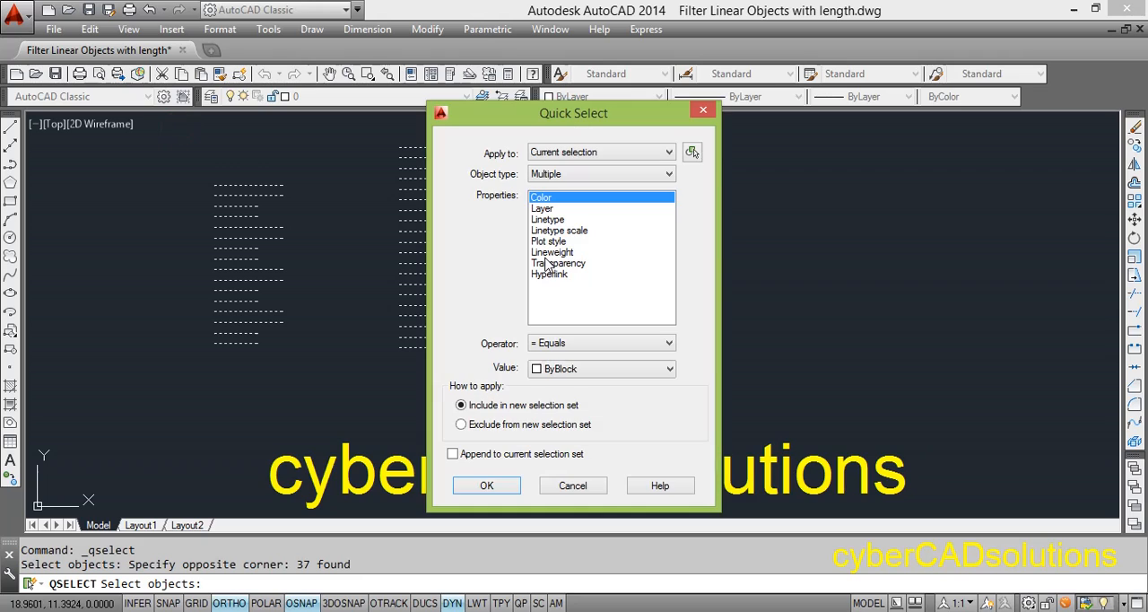
# Step: Filter the chosen objects by the Line object type and its Length property
pyautogui.click(577, 173)
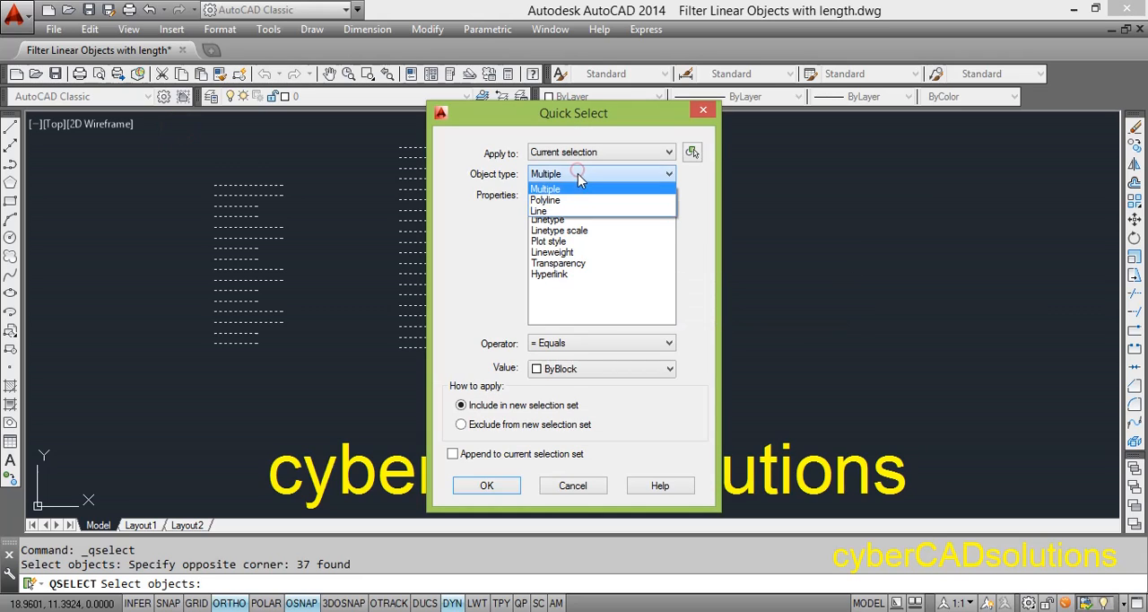
pyautogui.click(568, 211)
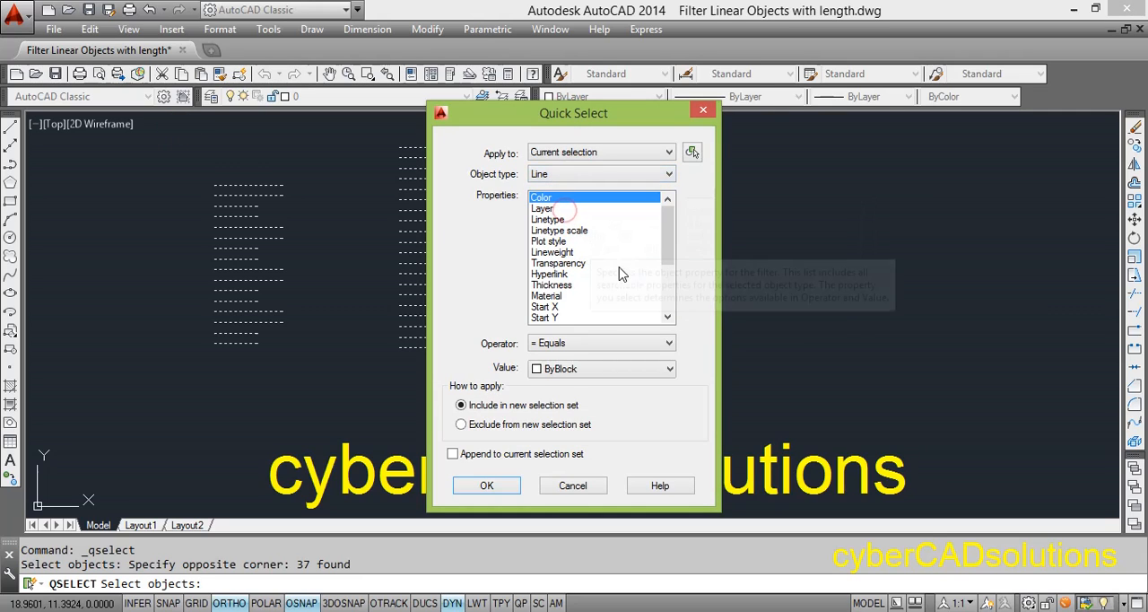
pyautogui.scroll(-4, 664, 242)
pyautogui.click(547, 307)
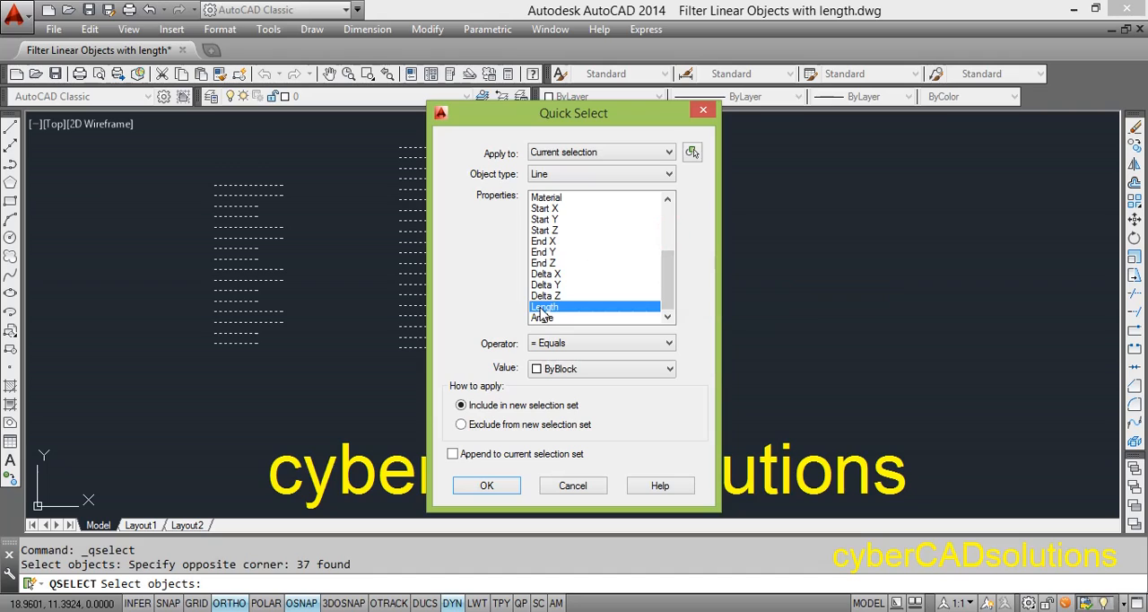
# Step: Apply the length filter with the Less than operator and value 2.0, and clear the selection after viewing it
pyautogui.click(578, 345)
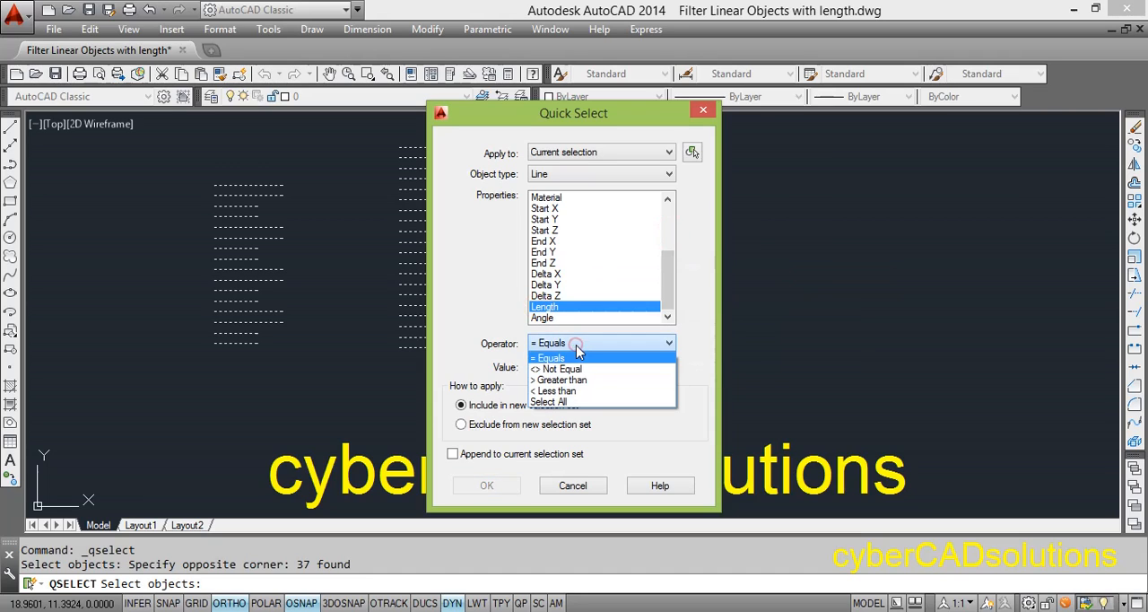
pyautogui.click(572, 387)
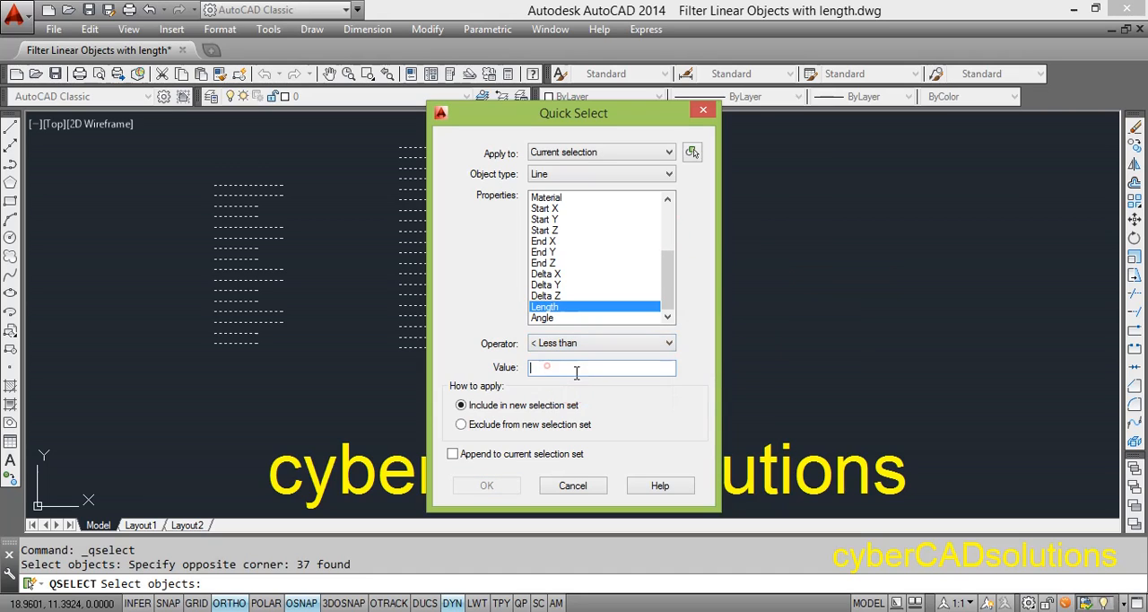
pyautogui.click(544, 367)
pyautogui.write('2.0')
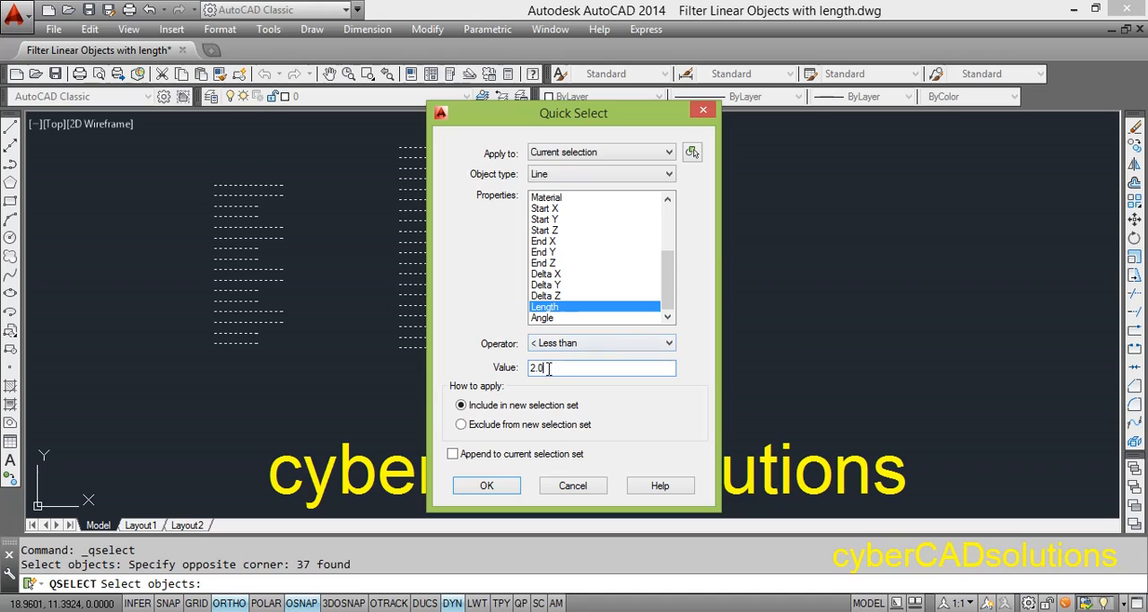
pyautogui.click(497, 489)
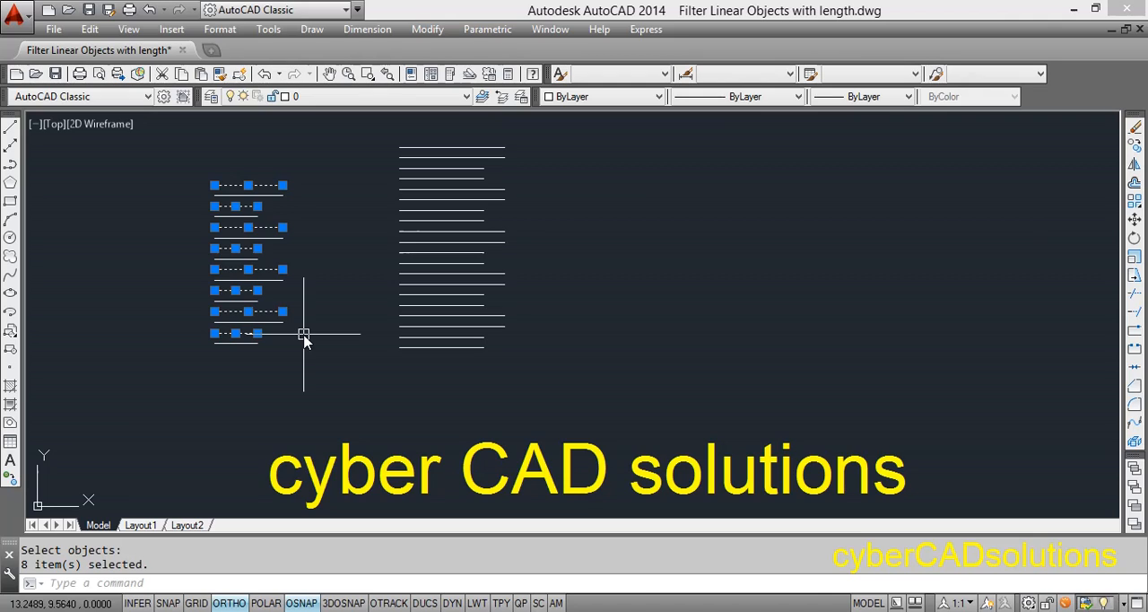
pyautogui.press('Escape')
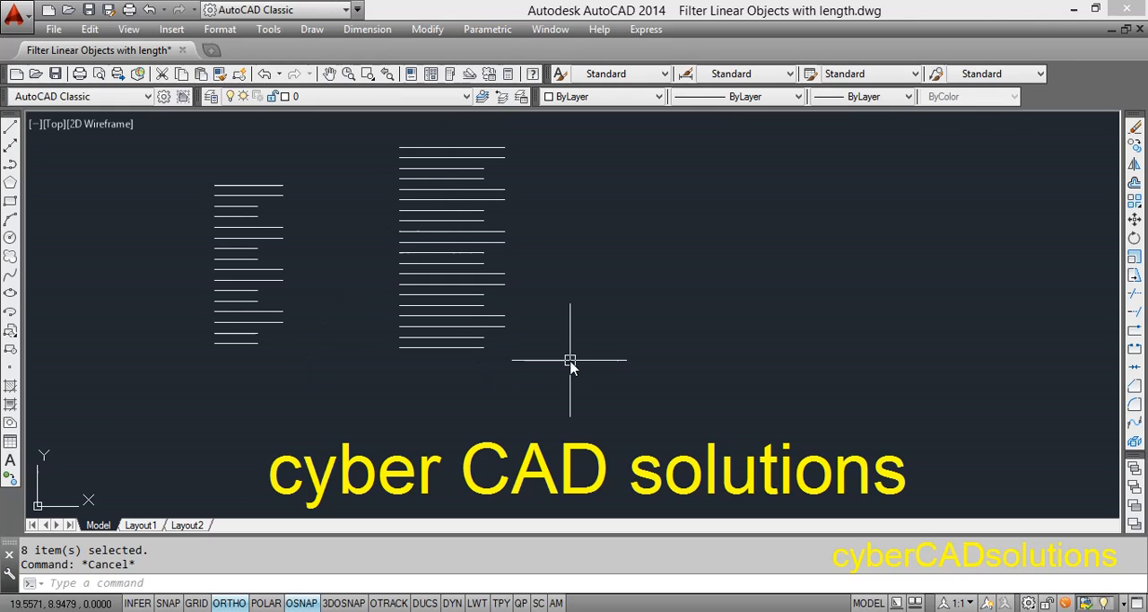
# Step: Run Quick Select again with both stacks of horizontal lines as the current selection
pyautogui.write('f')
pyautogui.press('BackSpace')
pyautogui.write('qsel')
pyautogui.press('Return')
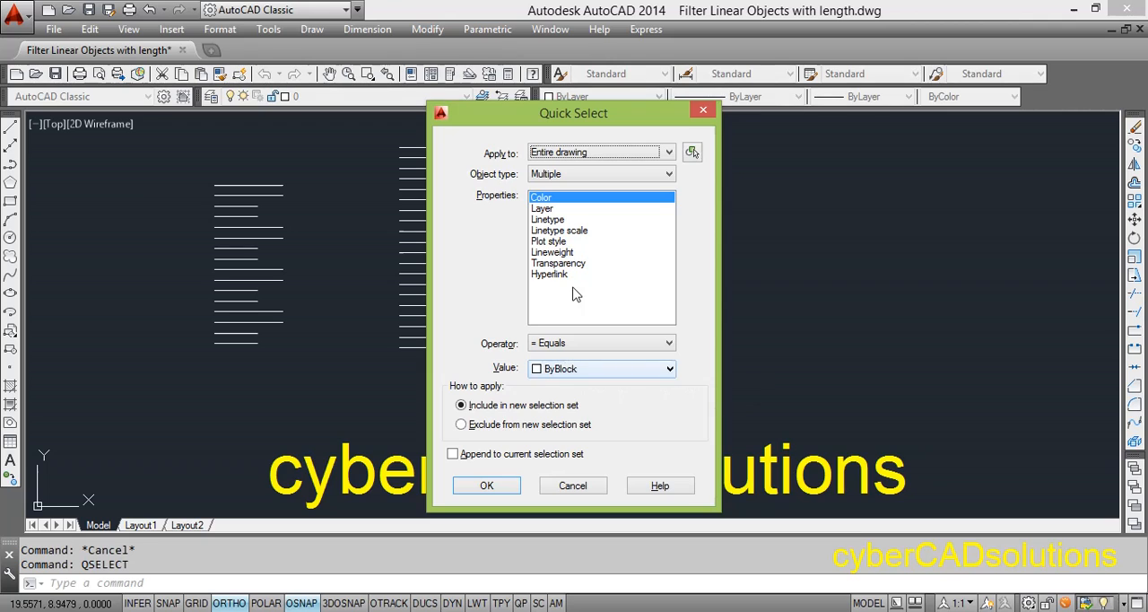
pyautogui.click(692, 151)
pyautogui.click(578, 394)
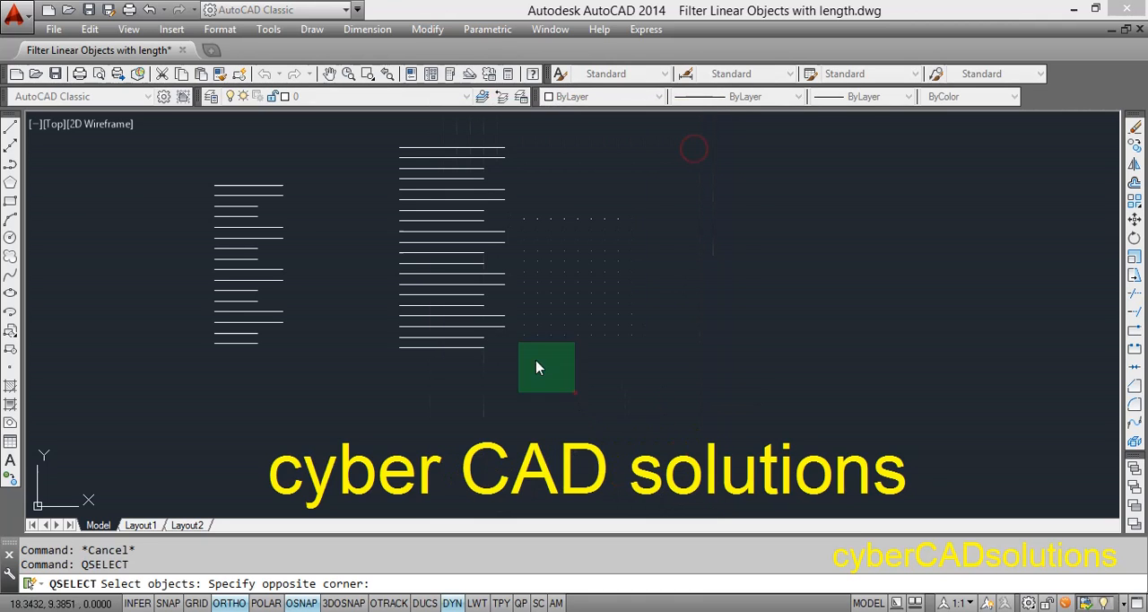
pyautogui.click(176, 129)
pyautogui.press('Return')
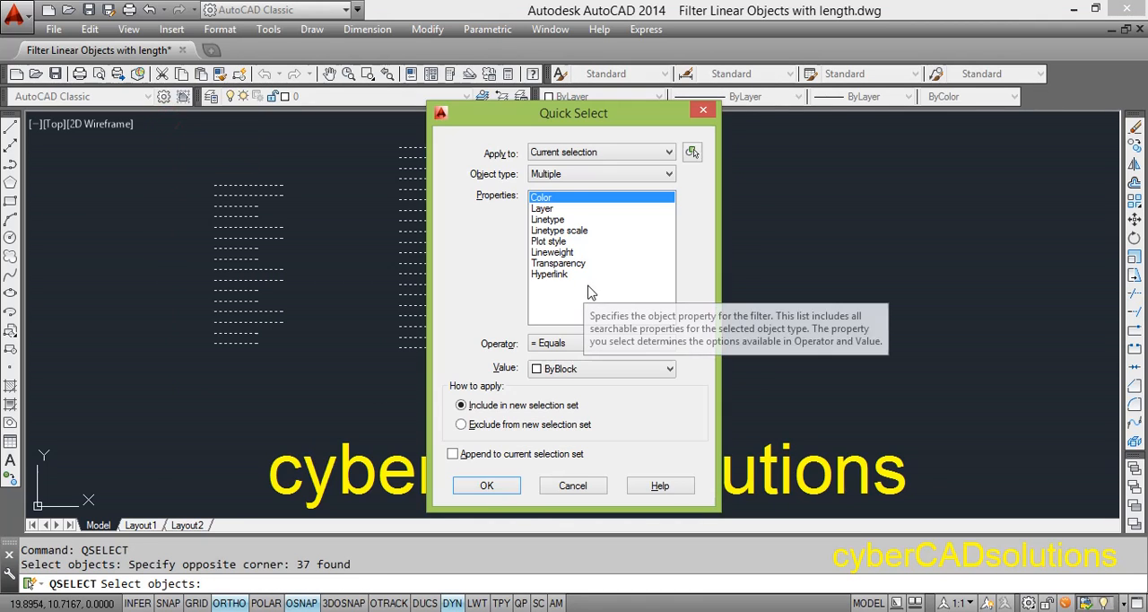
# Step: Set the Quick Select filter to the Polyline object type and the Length property
pyautogui.click(567, 175)
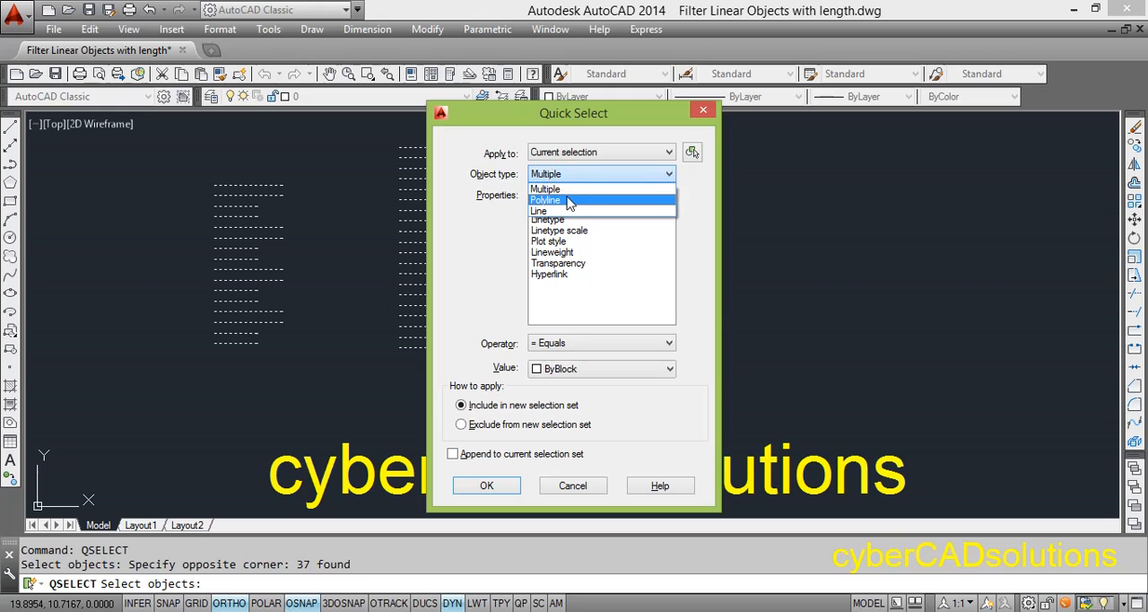
pyautogui.click(567, 200)
pyautogui.scroll(-5, 679, 290)
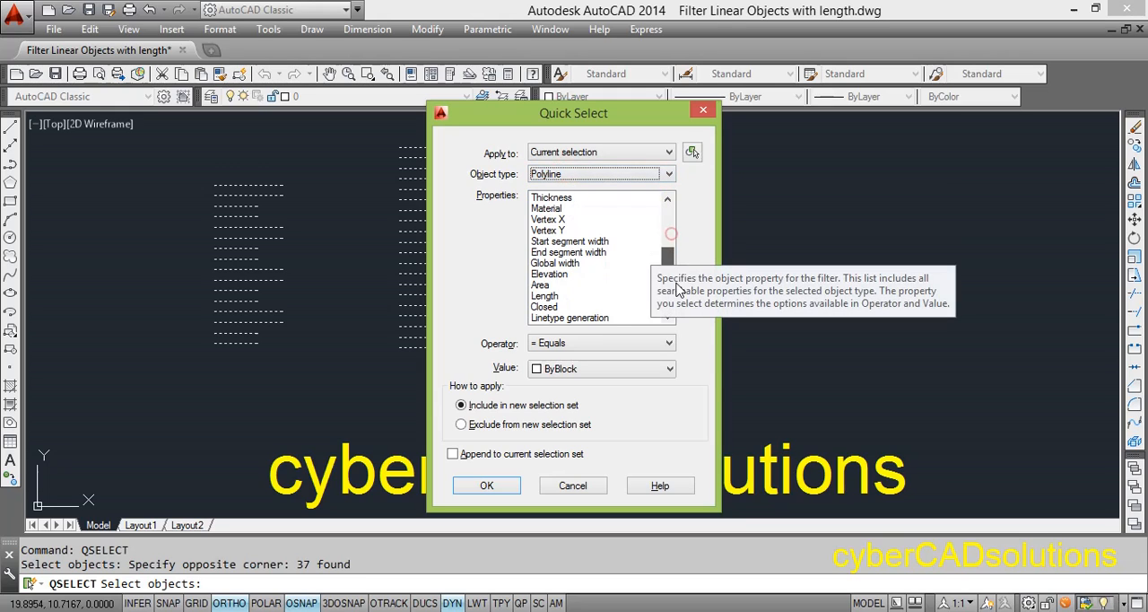
pyautogui.click(560, 296)
# Step: Select the polylines with the Greater than operator and a length value of 2.0
pyautogui.click(565, 343)
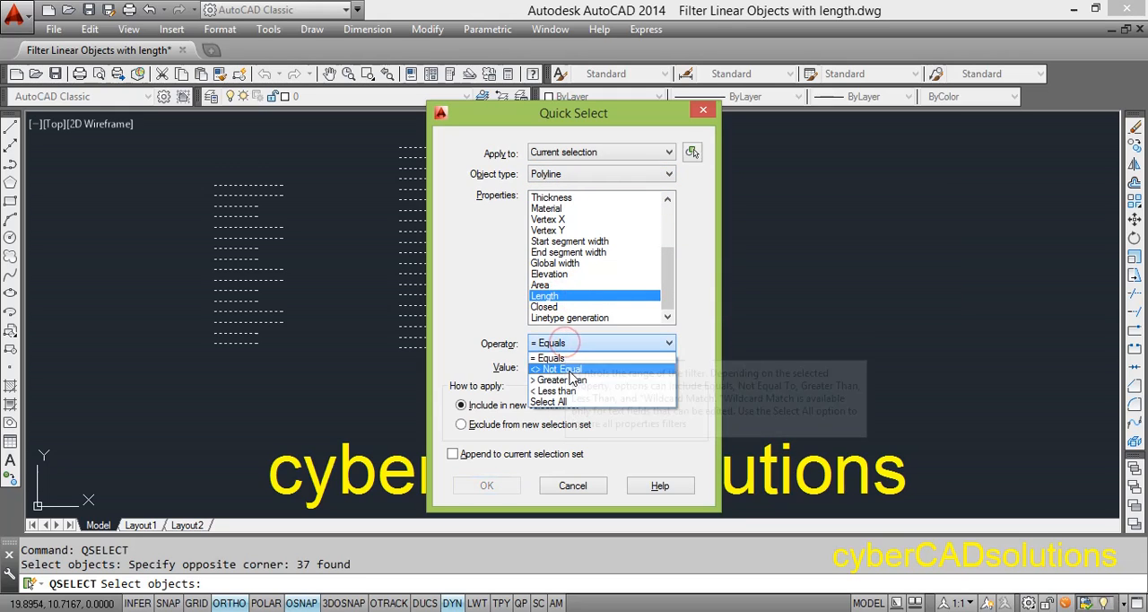
pyautogui.click(562, 379)
pyautogui.click(552, 367)
pyautogui.write('2.')
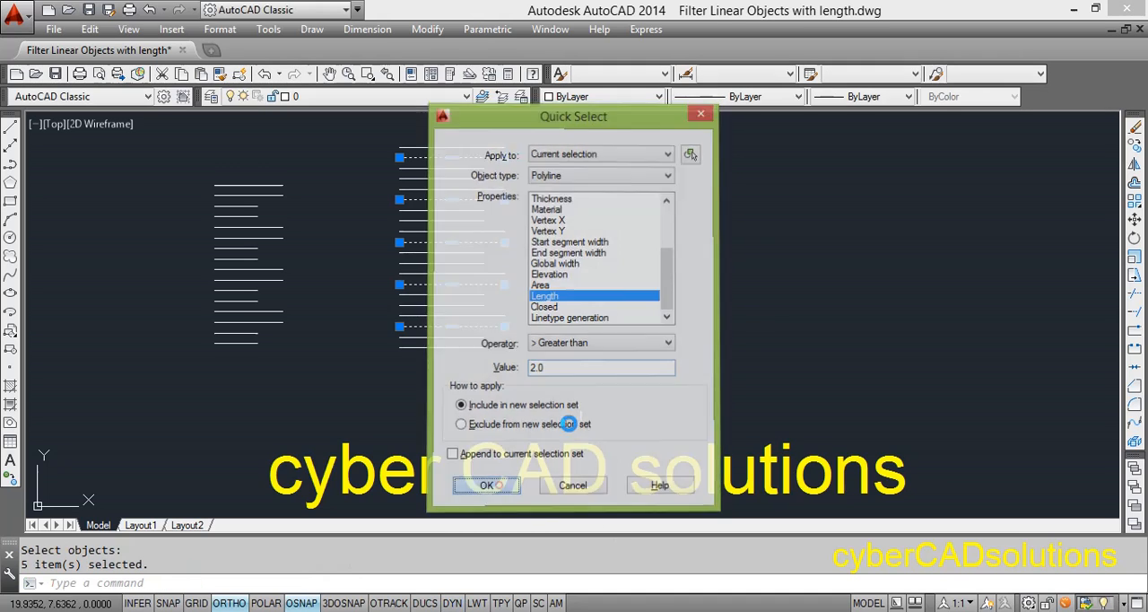
# Step: Apply the polyline length filter, and clear the resulting selection
pyautogui.click(489, 485)
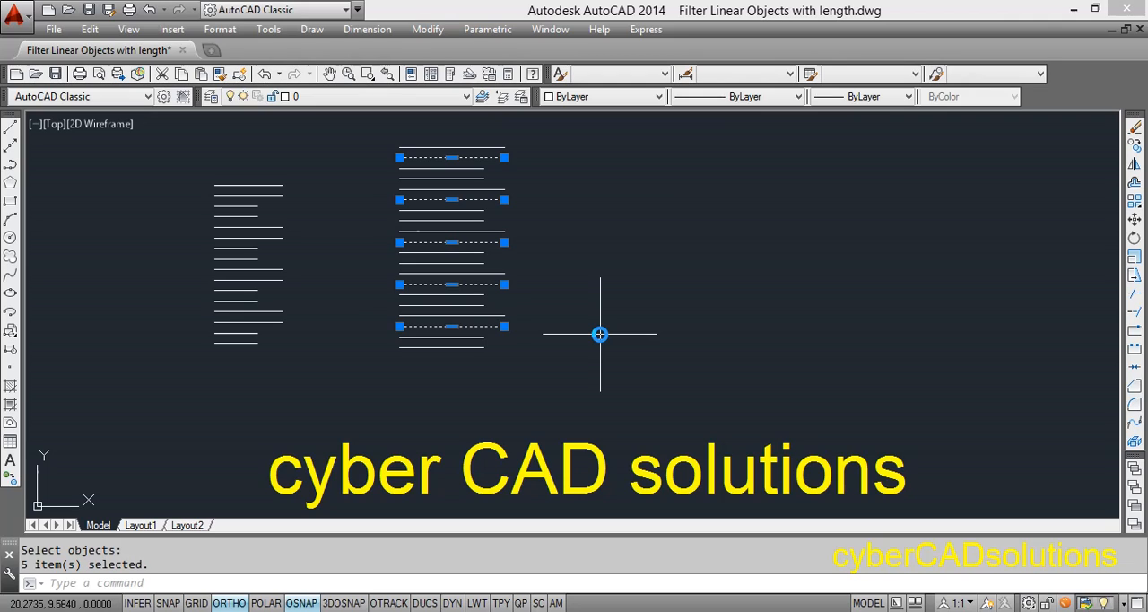
pyautogui.press('Escape')
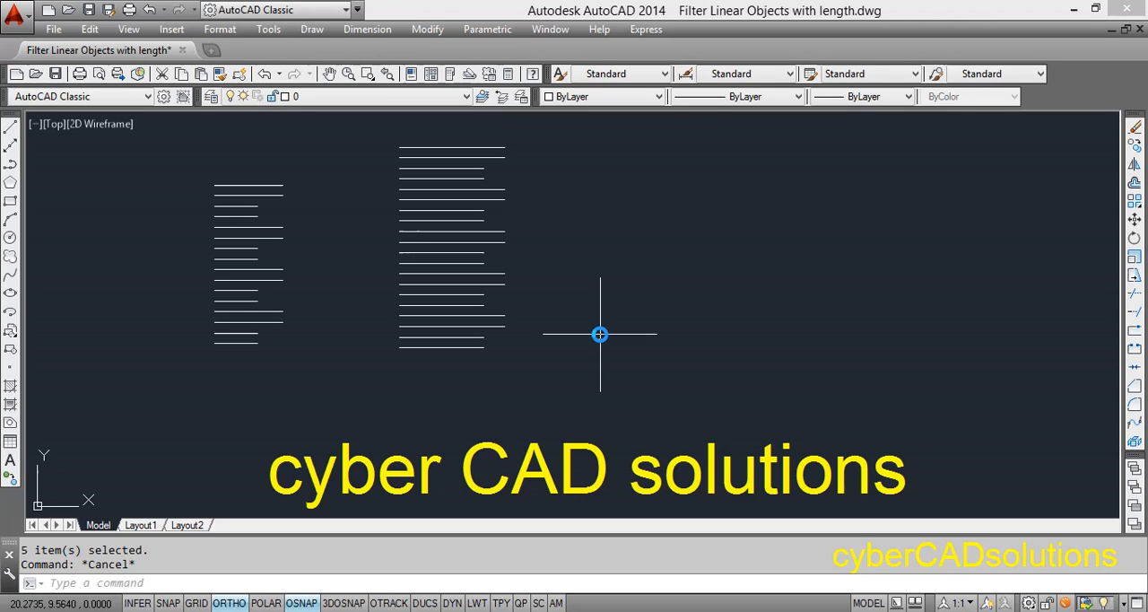
# Step: Start Quick Select again and pick both stacks of horizontal lines as the current selection
pyautogui.write('qsel')
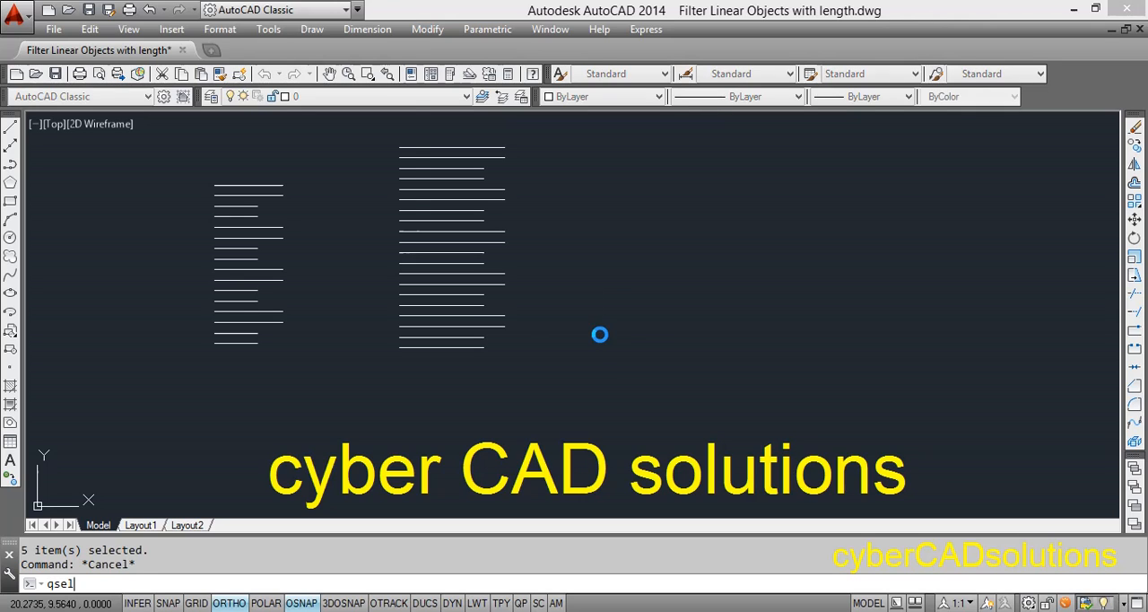
pyautogui.press('Return')
pyautogui.click(691, 157)
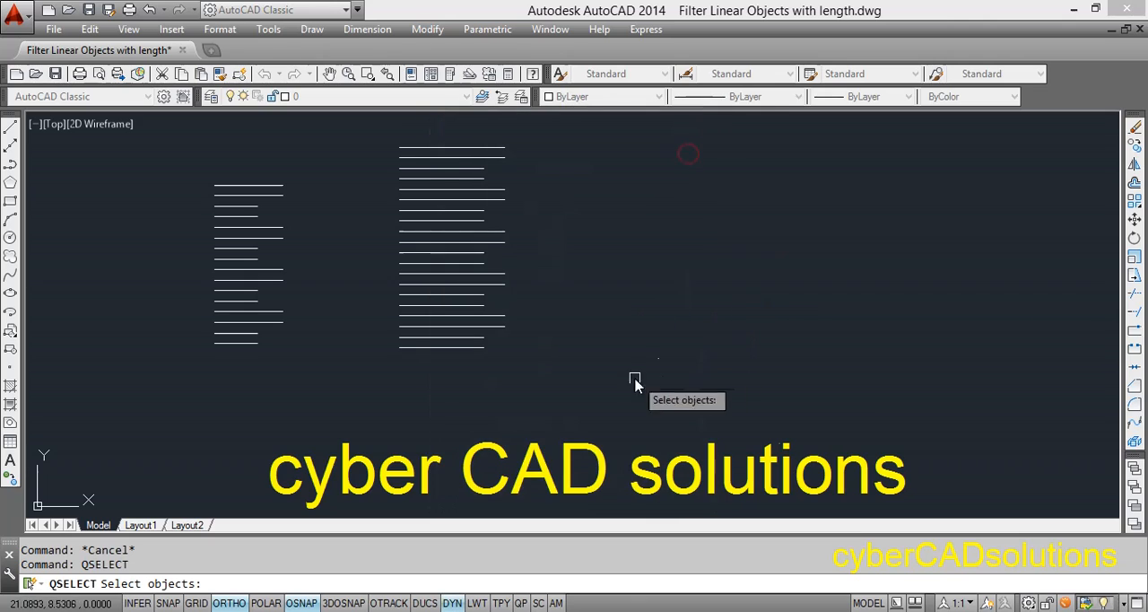
pyautogui.click(590, 389)
pyautogui.click(212, 158)
pyautogui.press('Return')
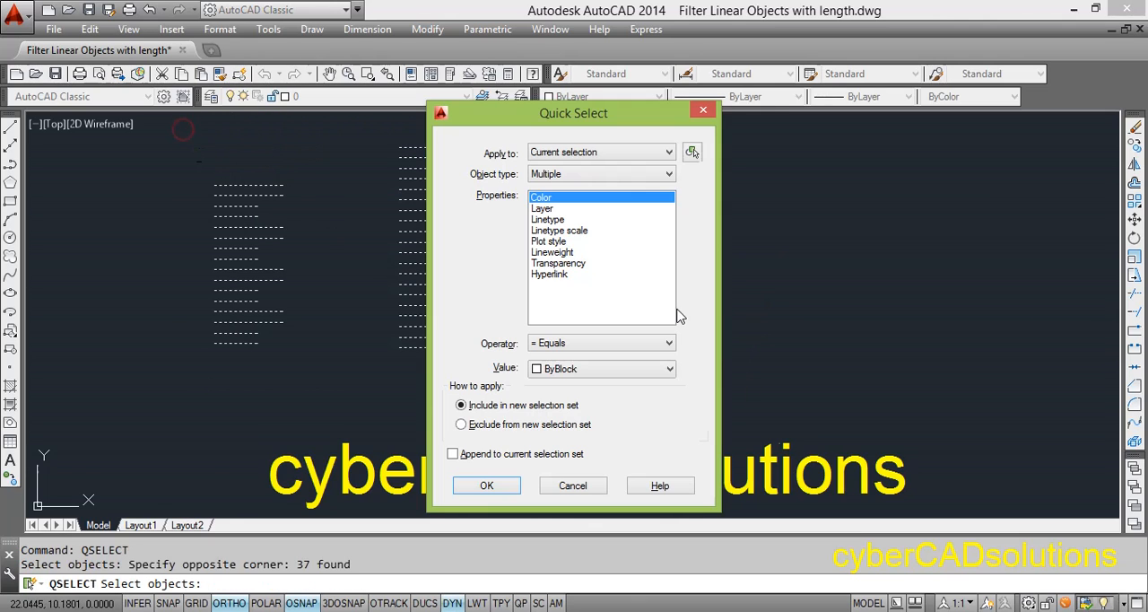
# Step: Set the Quick Select filter to the Line object type and the Length property
pyautogui.click(553, 175)
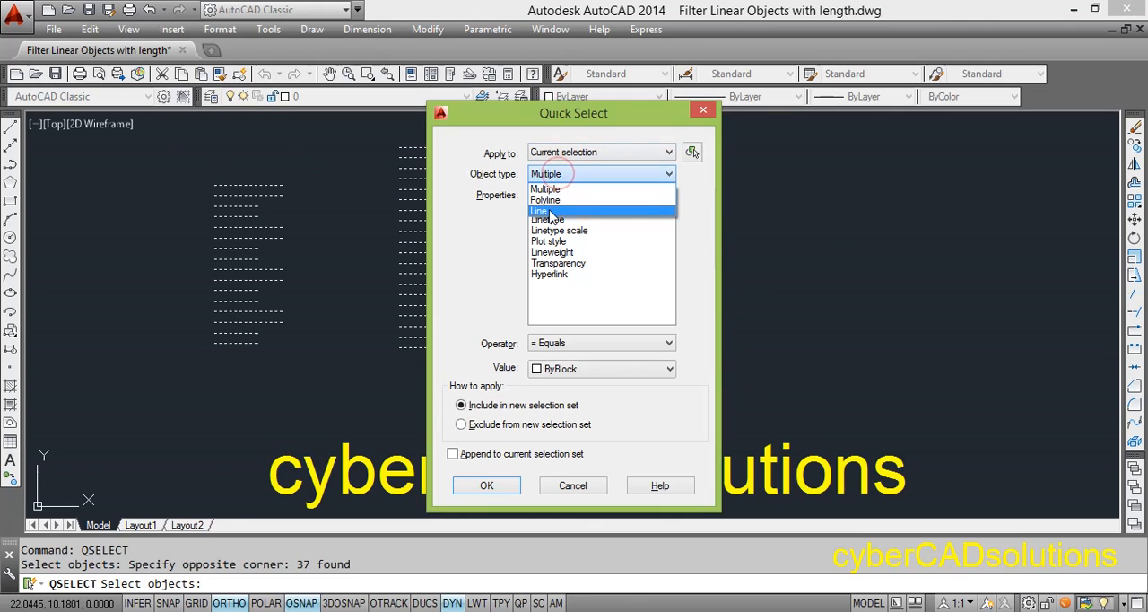
pyautogui.click(545, 211)
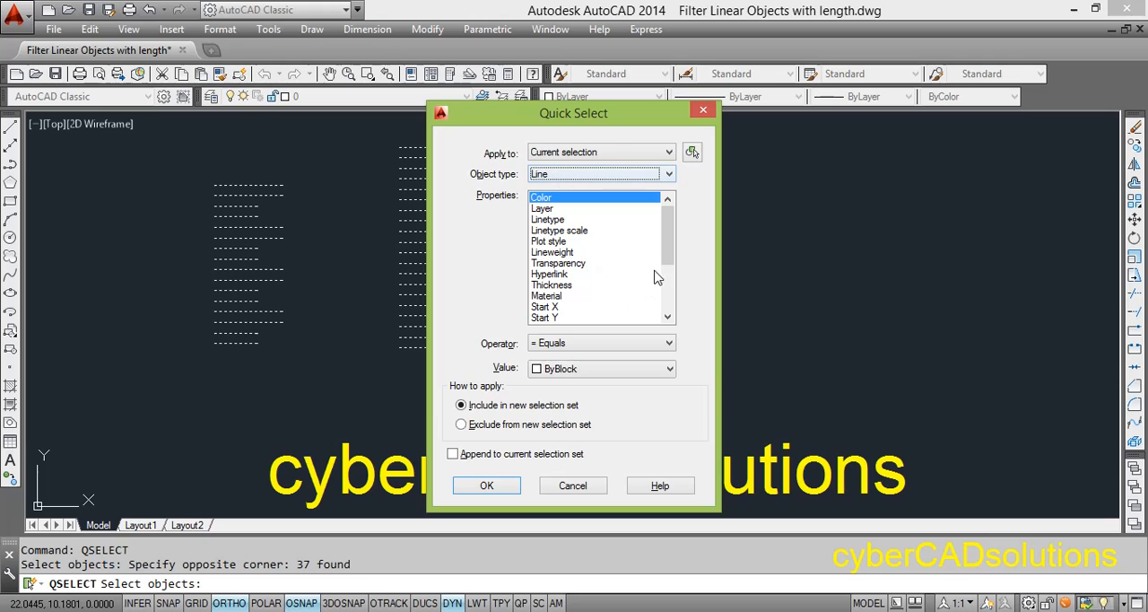
pyautogui.scroll(-4, 659, 274)
pyautogui.click(545, 307)
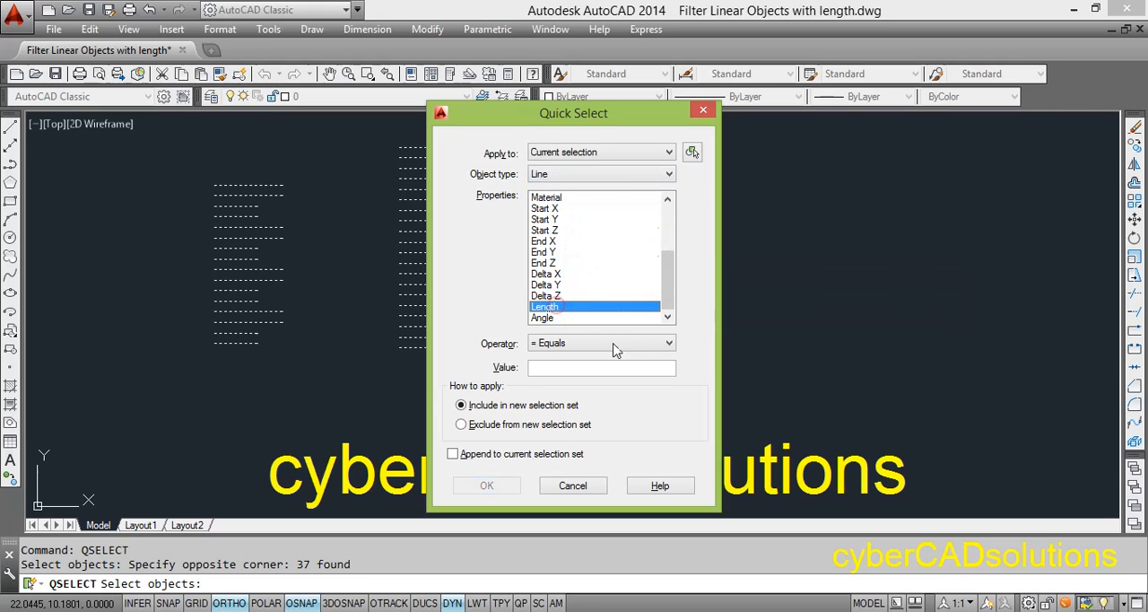
# Step: Select the lines in both stacks with the Greater than operator and a length value of 1.50
pyautogui.click(668, 343)
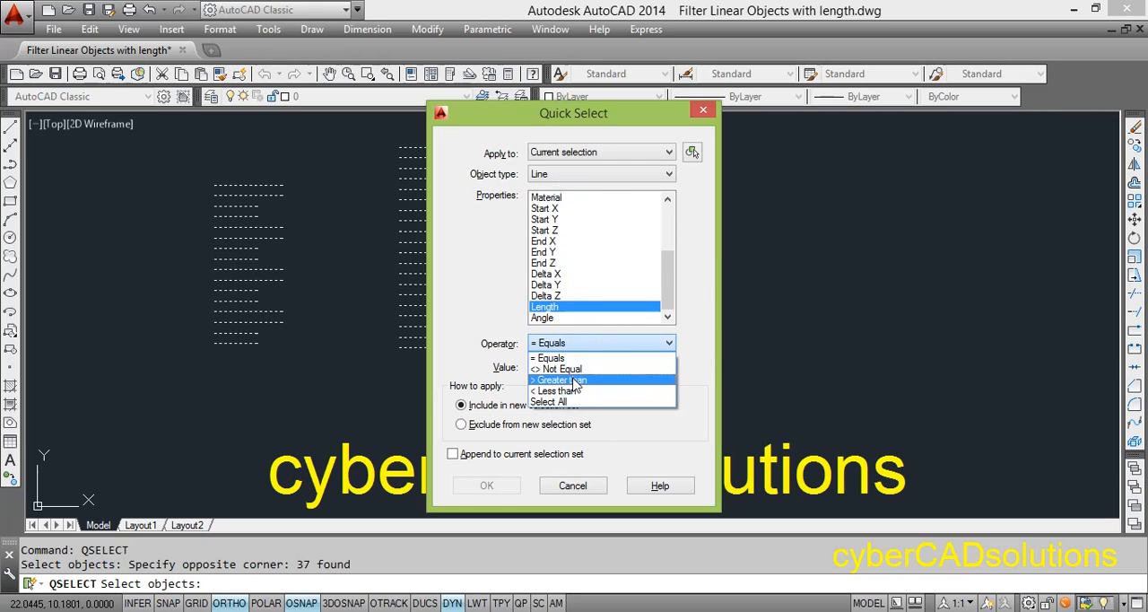
pyautogui.click(561, 380)
pyautogui.click(556, 368)
pyautogui.write('1.50')
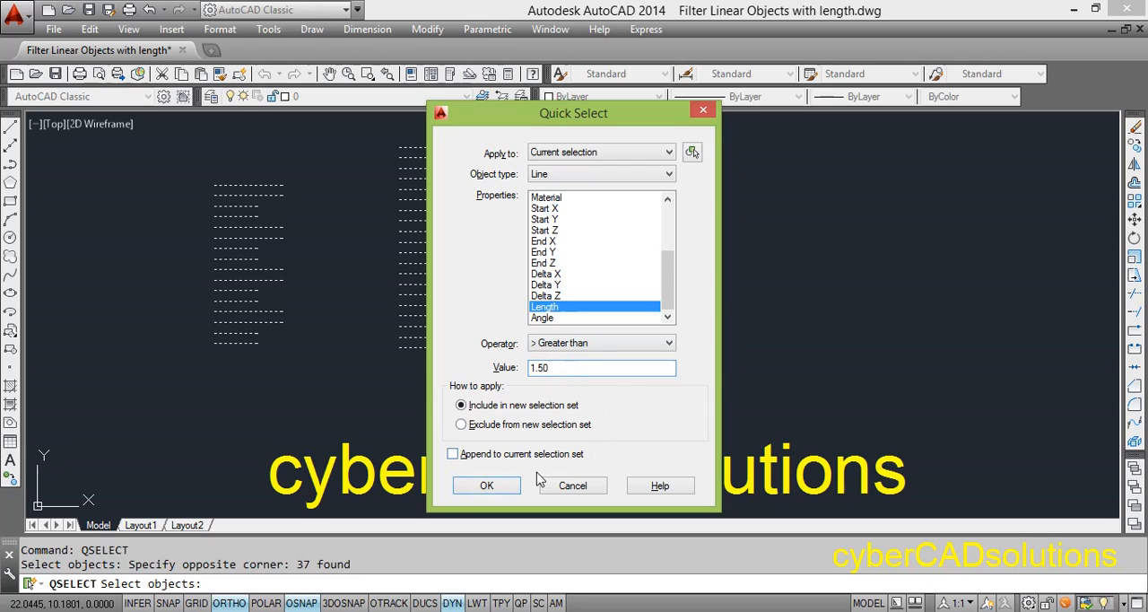
pyautogui.click(486, 485)
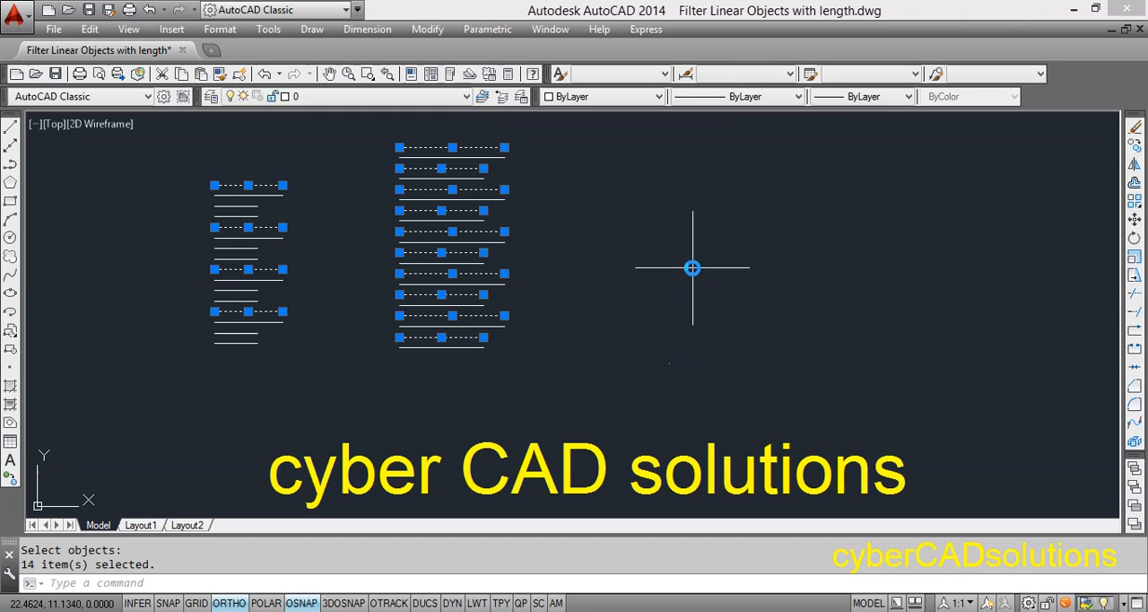
# Step: Run Quick Select on the already filtered lines and choose Length as the filter property
pyautogui.rightClick(572, 194)
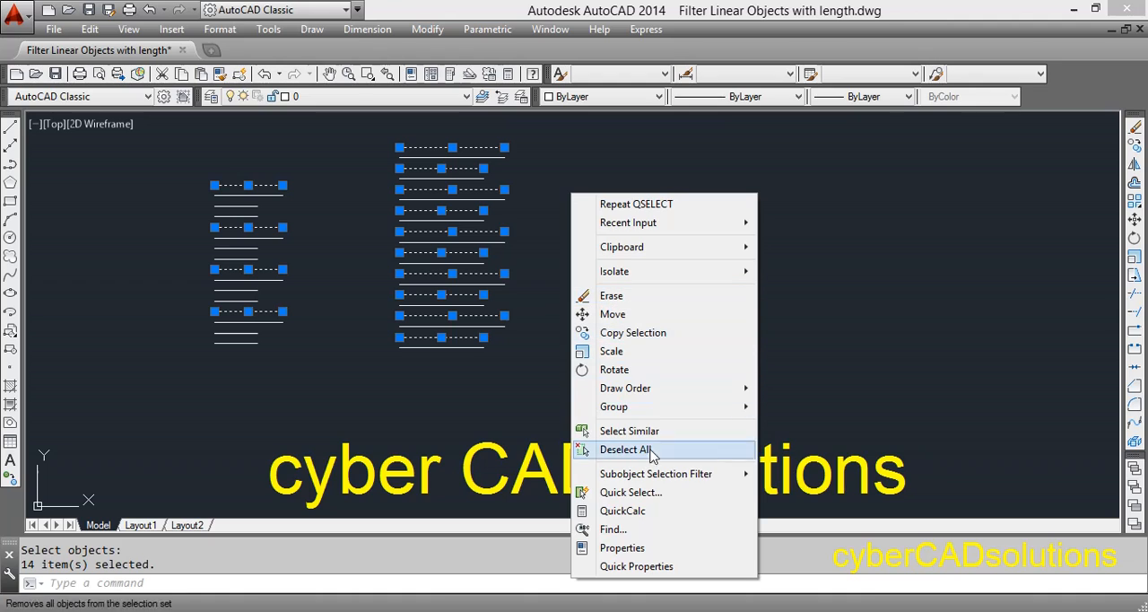
pyautogui.click(635, 493)
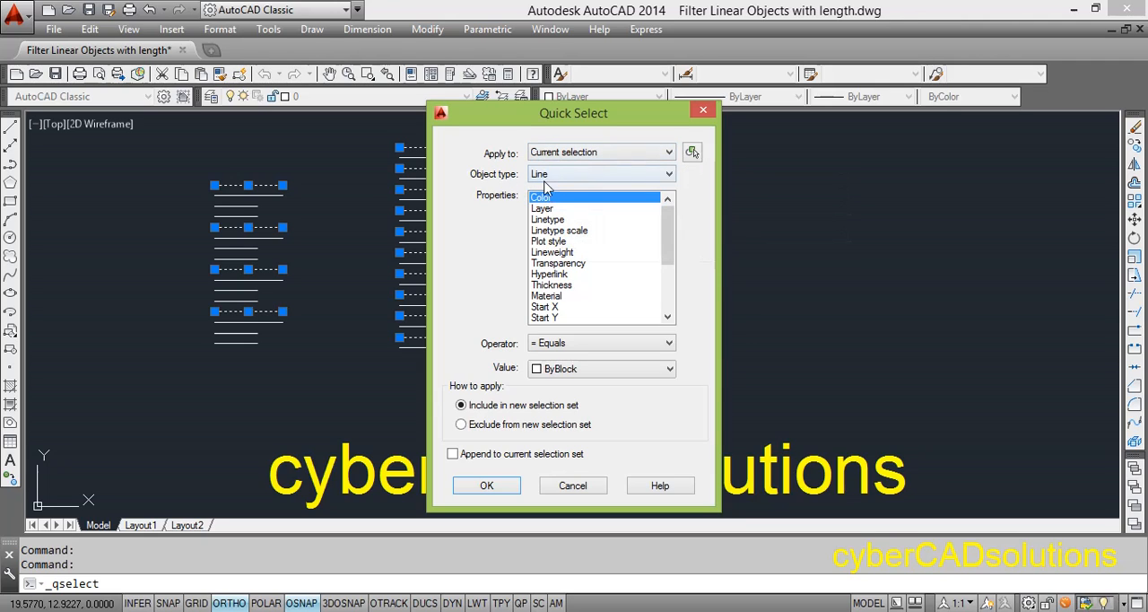
pyautogui.click(578, 263)
pyautogui.scroll(-3, 601, 287)
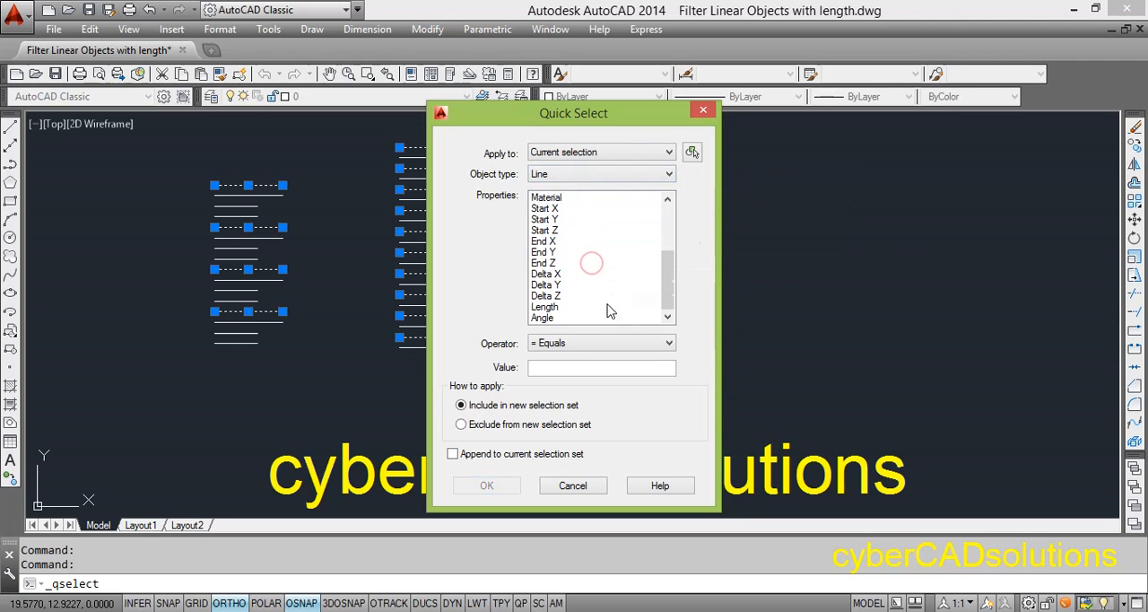
pyautogui.click(558, 307)
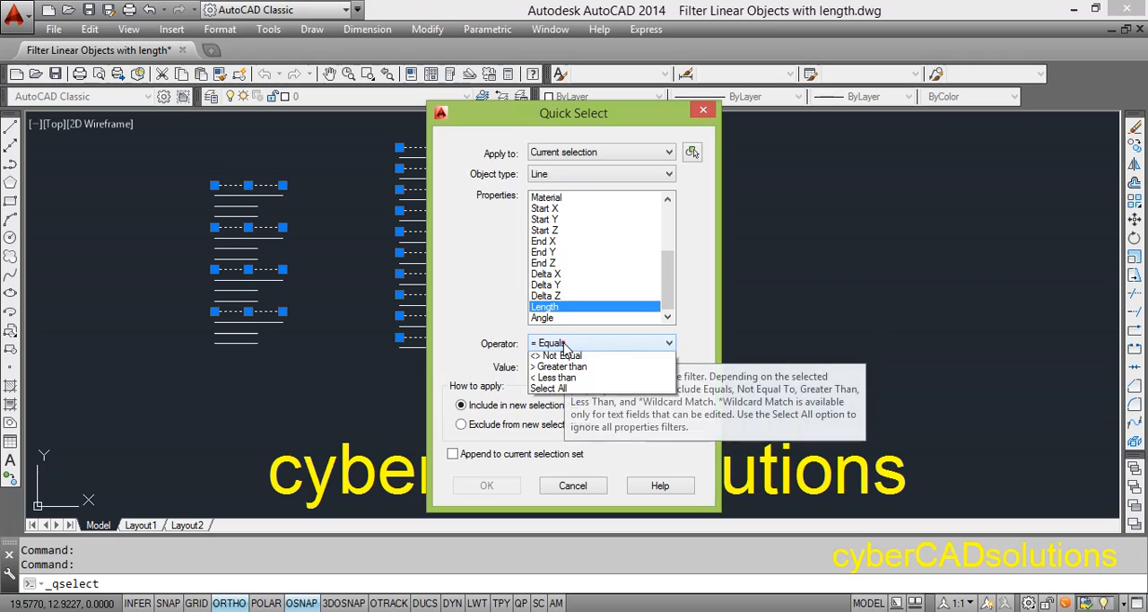
# Step: Narrow the line selection with the Less than operator and a length value of 2.50
pyautogui.click(563, 344)
pyautogui.click(554, 391)
pyautogui.click(565, 368)
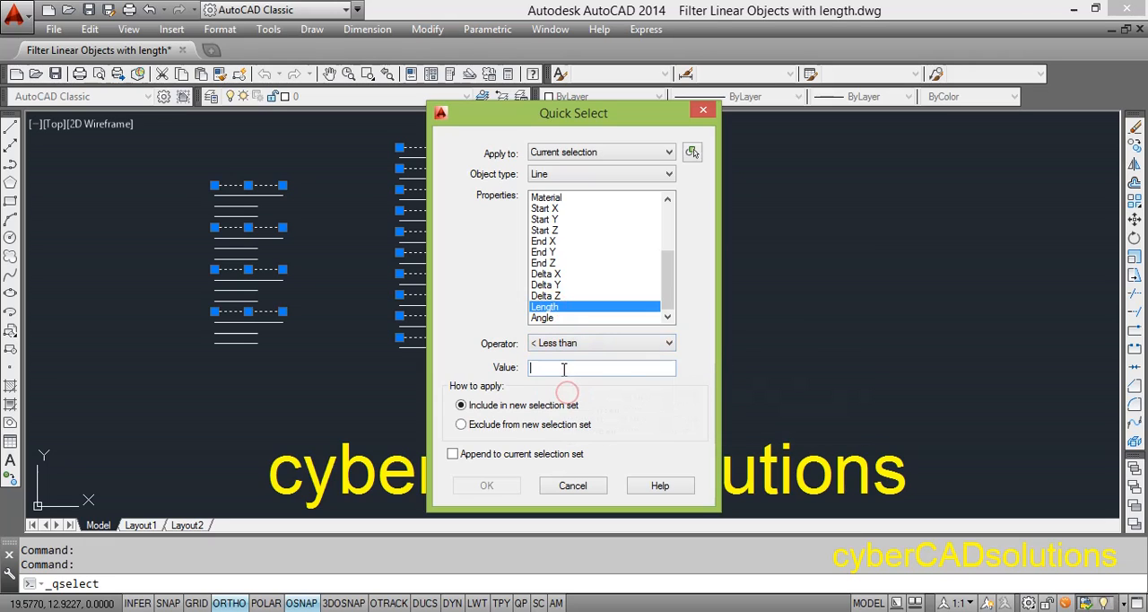
pyautogui.write('2.50')
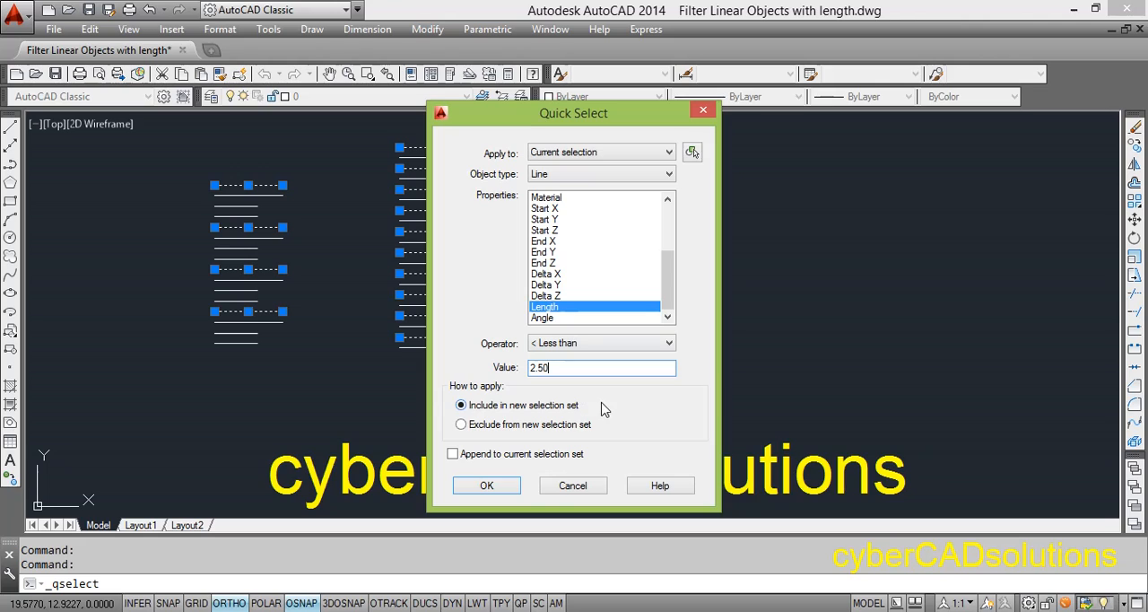
pyautogui.click(491, 490)
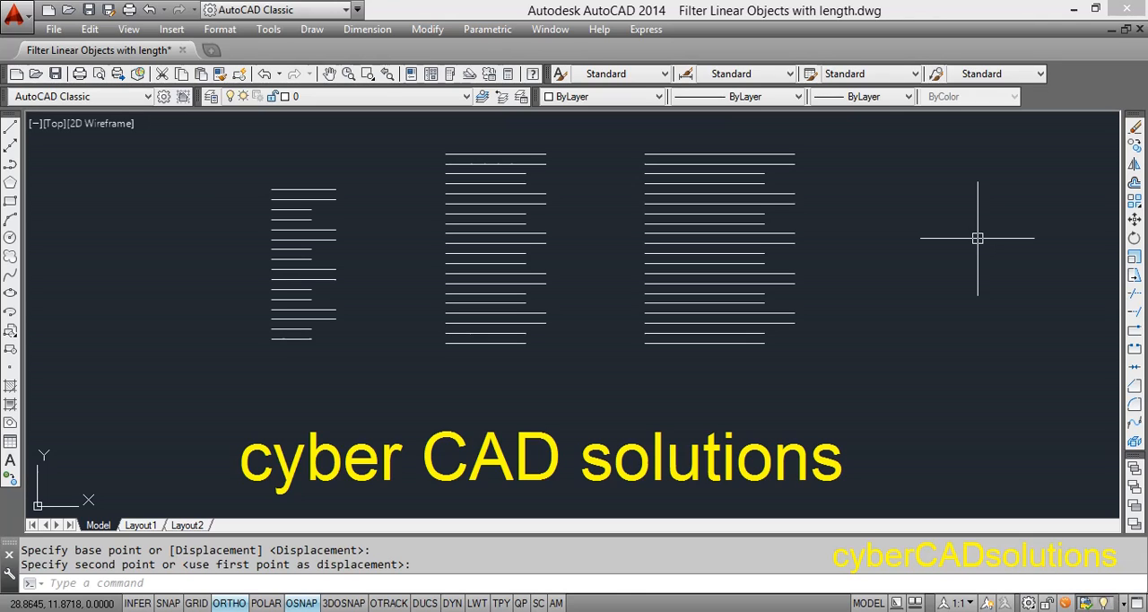
# Step: Start Quick Select and pick all three stacks of horizontal lines as the current selection
pyautogui.write('qselect')
pyautogui.press('Return')
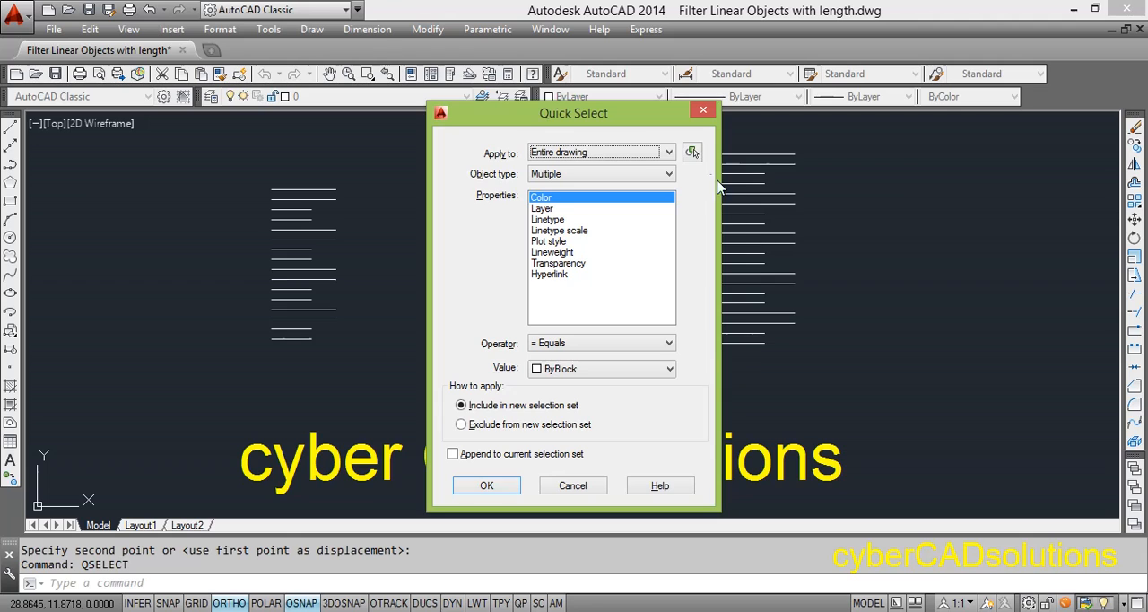
pyautogui.click(691, 152)
pyautogui.click(830, 387)
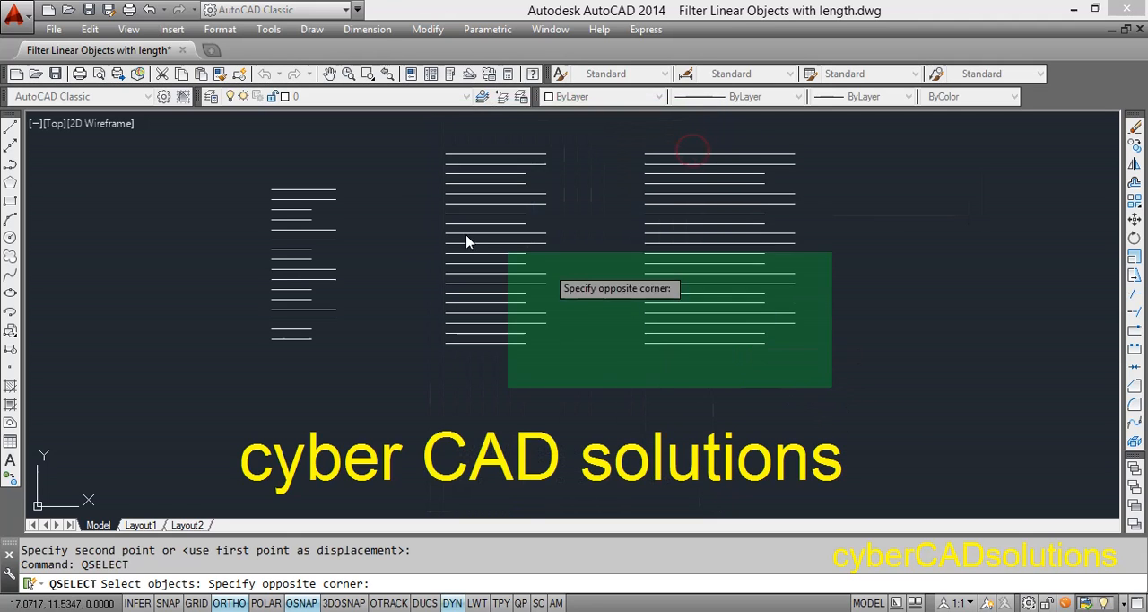
pyautogui.click(217, 131)
pyautogui.press('Return')
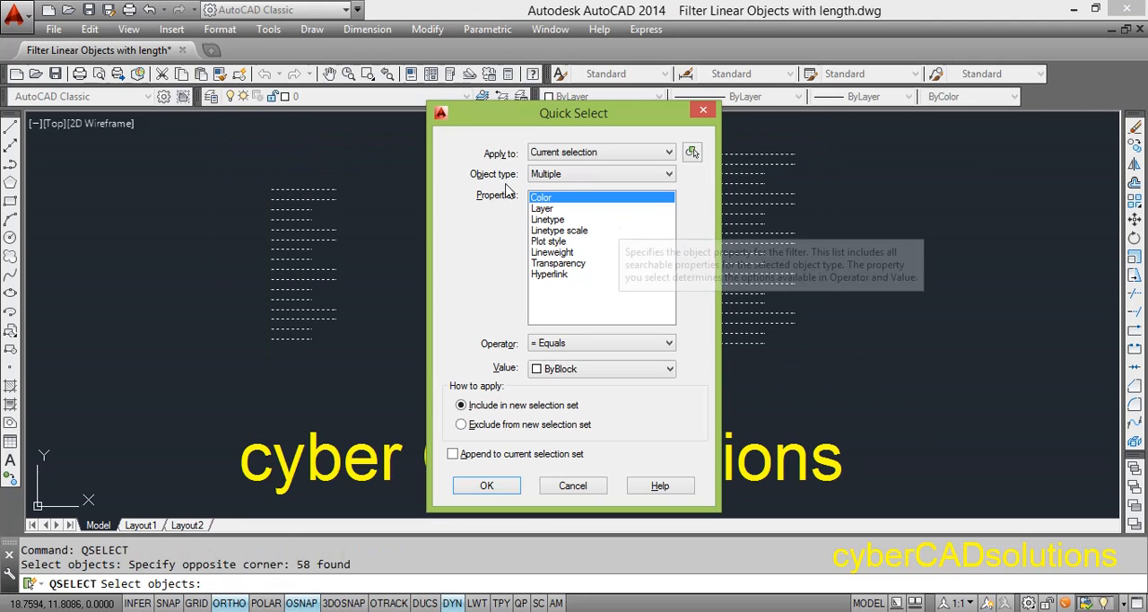
# Step: Set the filter for the three stacks to the Polyline object type and the Length property
pyautogui.click(568, 174)
pyautogui.click(575, 219)
pyautogui.click(577, 240)
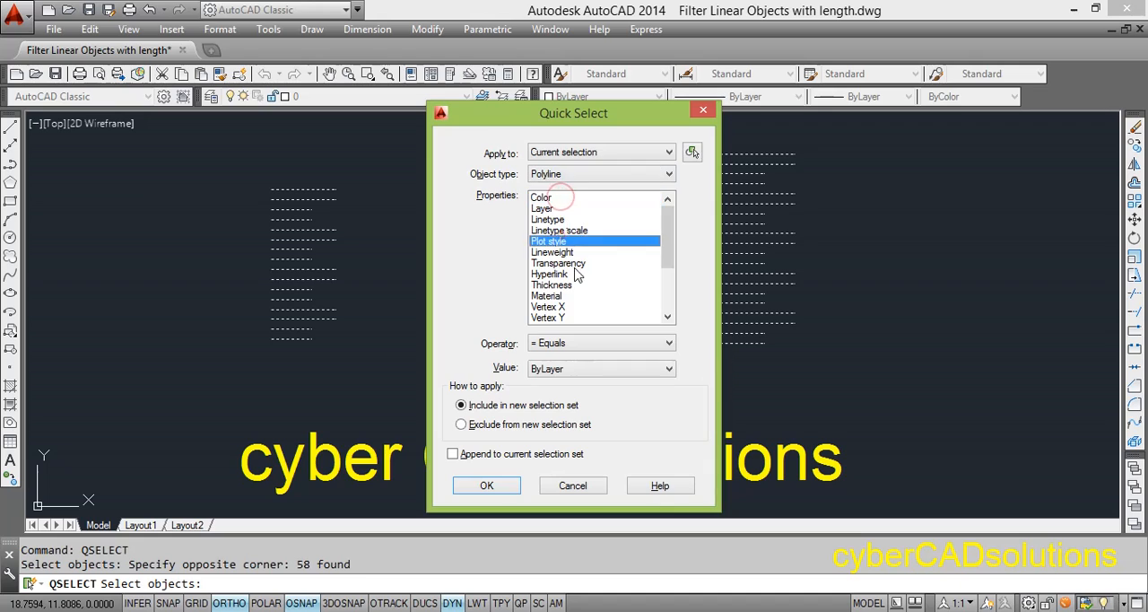
pyautogui.scroll(-3, 582, 269)
pyautogui.click(574, 296)
# Step: Select the polylines in the three stacks with the Greater than operator and a length value of 1.50
pyautogui.click(571, 343)
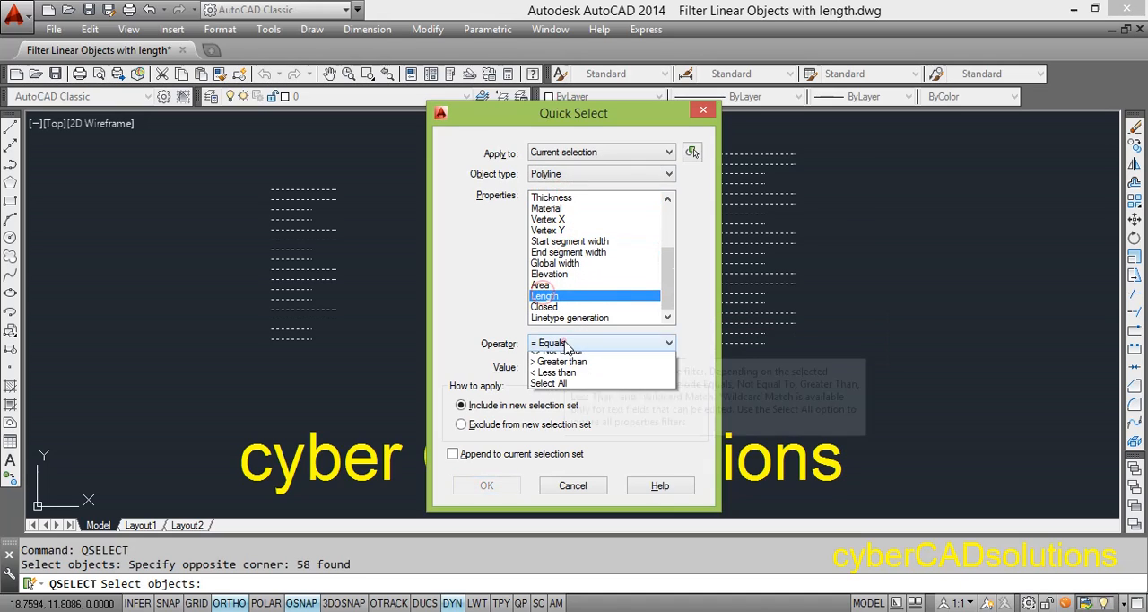
pyautogui.click(564, 376)
pyautogui.click(561, 369)
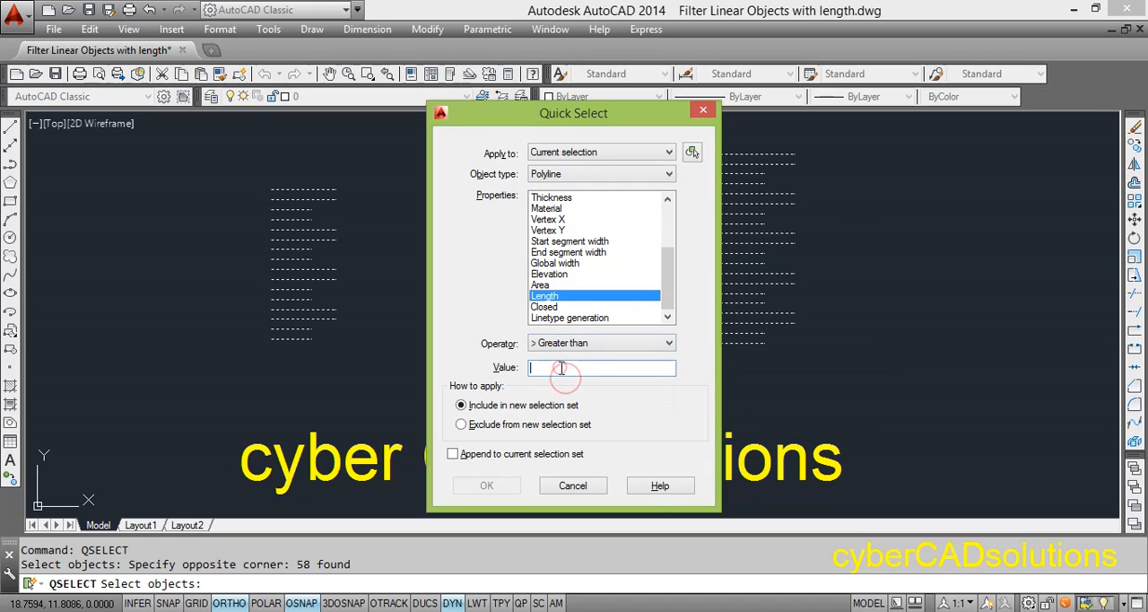
pyautogui.write('1.50')
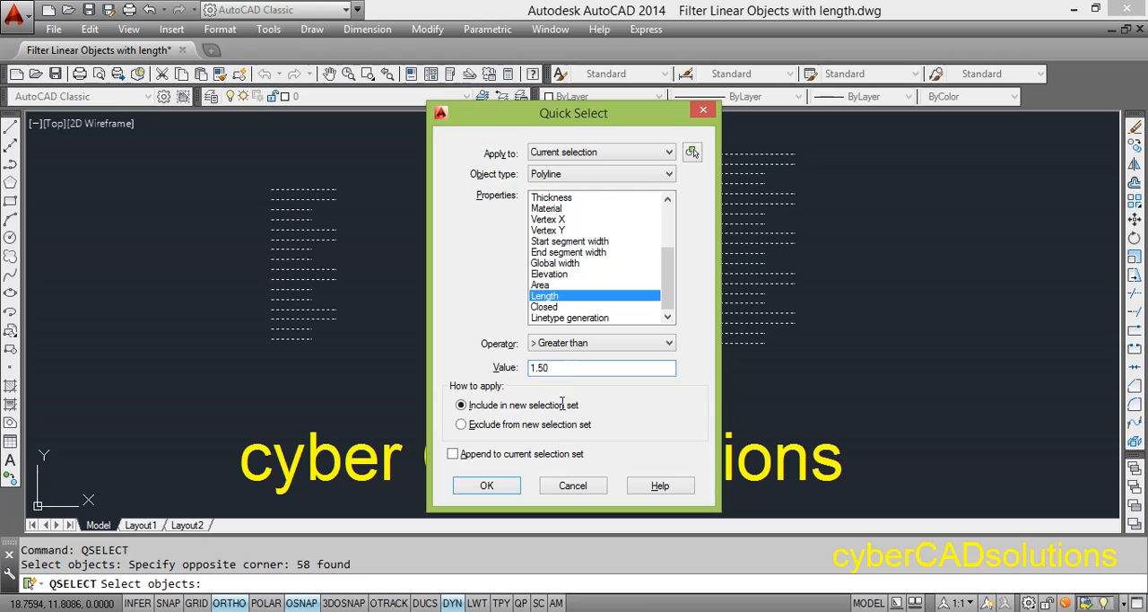
pyautogui.click(492, 489)
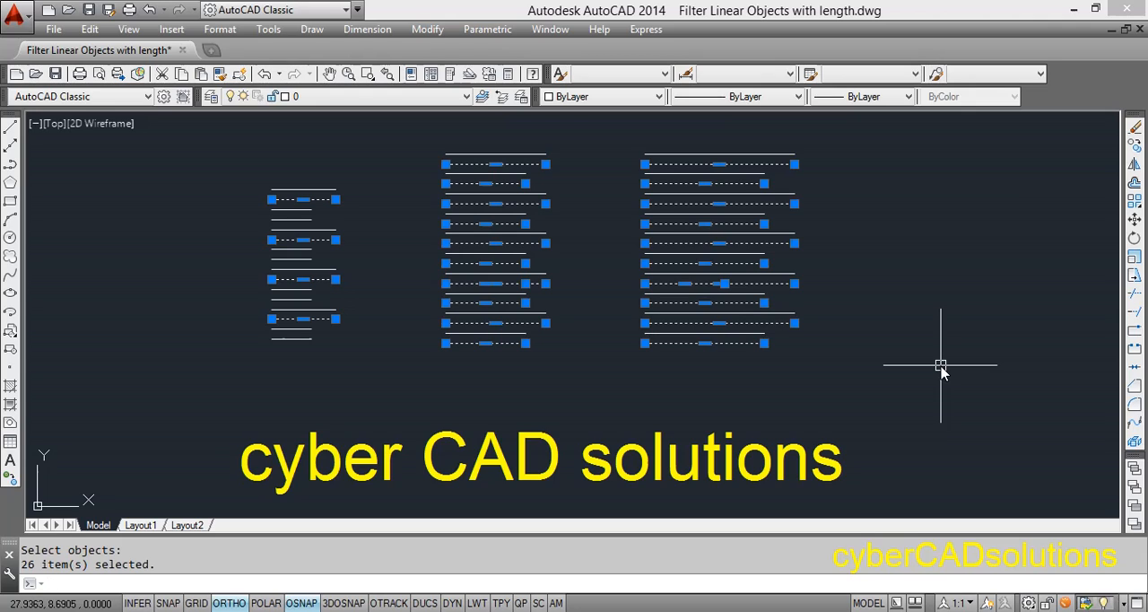
# Step: Run Quick Select on the already filtered polylines and choose Length as the filter property
pyautogui.rightClick(909, 279)
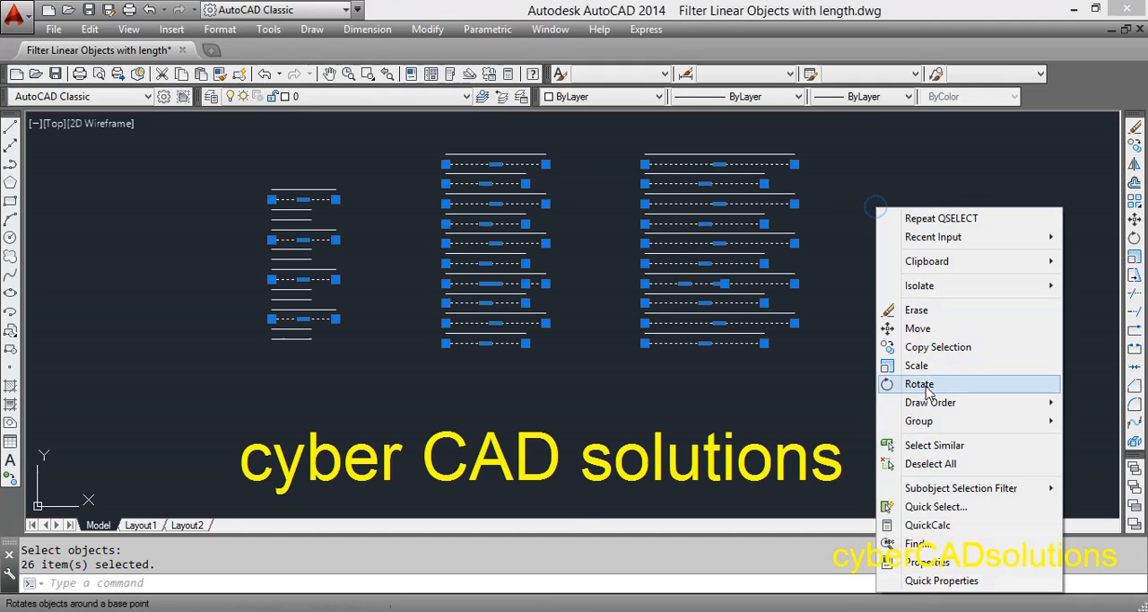
pyautogui.click(937, 507)
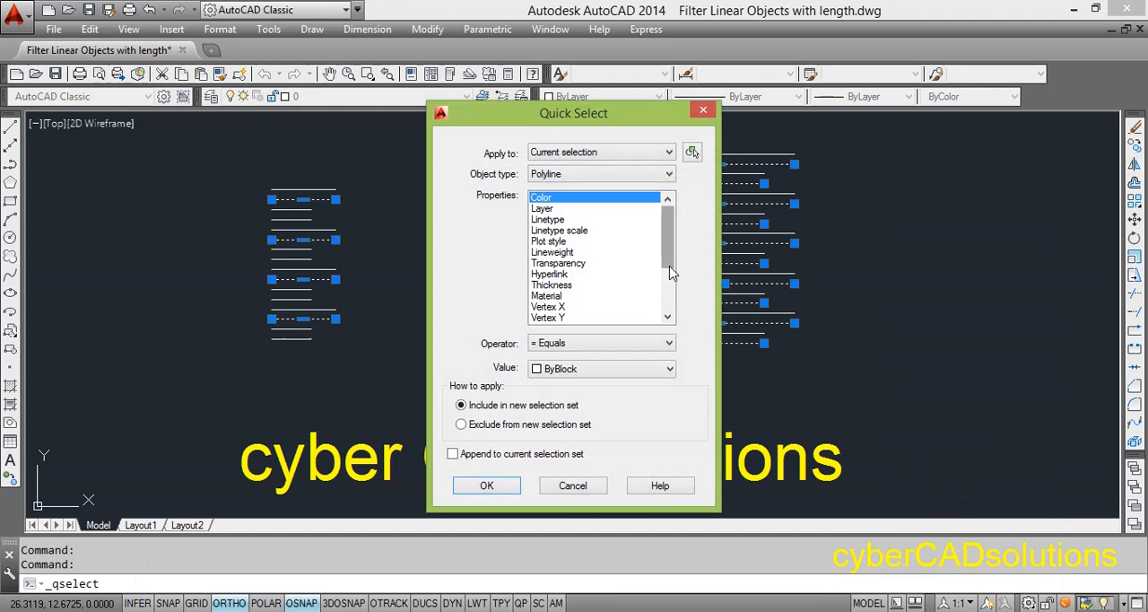
pyautogui.moveTo(665, 242); pyautogui.dragTo(668, 292)
pyautogui.click(555, 296)
# Step: Narrow the polyline selection with the Less than operator and a length value of 3.0
pyautogui.click(567, 344)
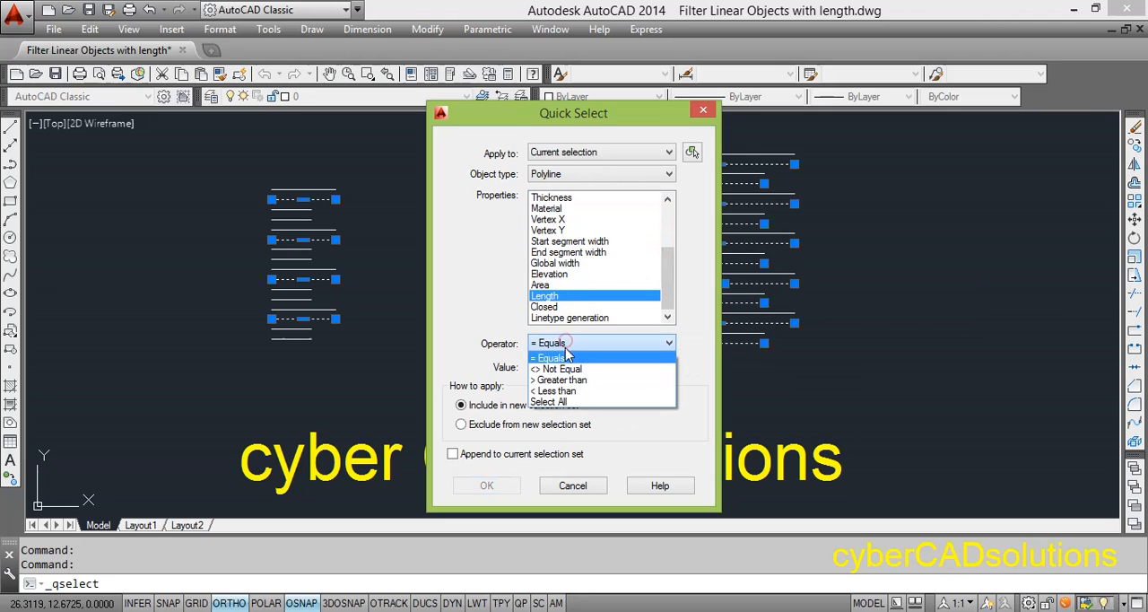
pyautogui.click(553, 391)
pyautogui.click(544, 368)
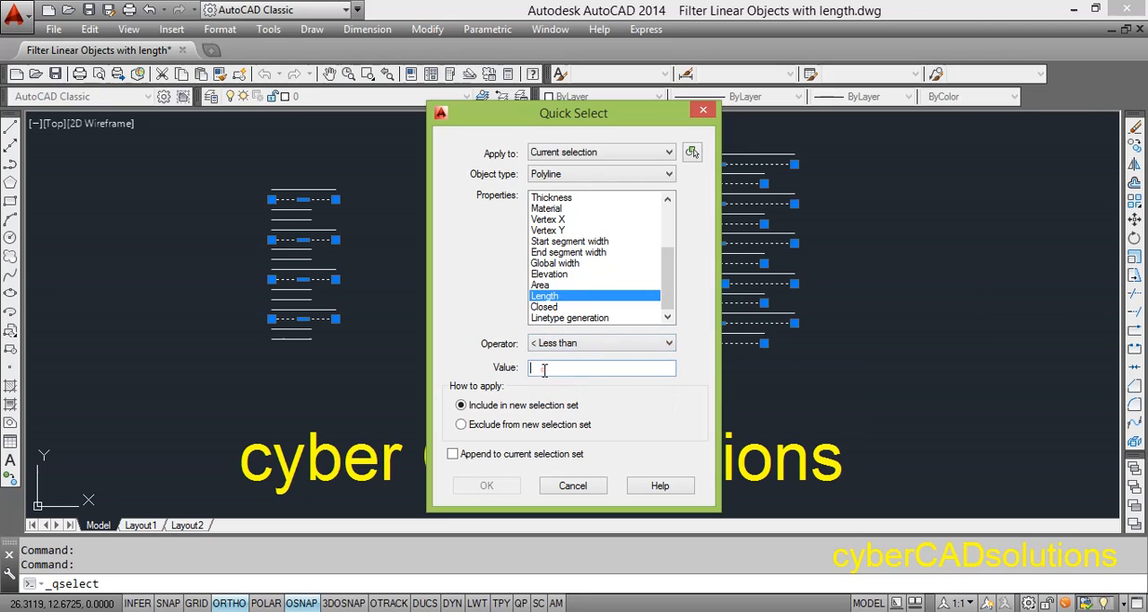
pyautogui.write('3.0')
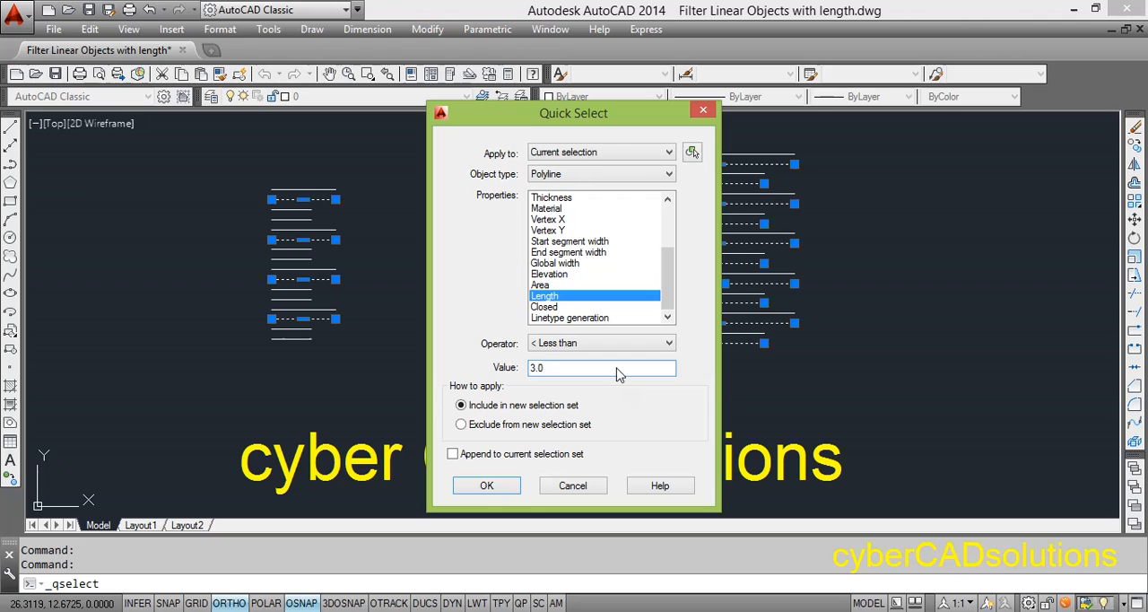
pyautogui.click(502, 491)
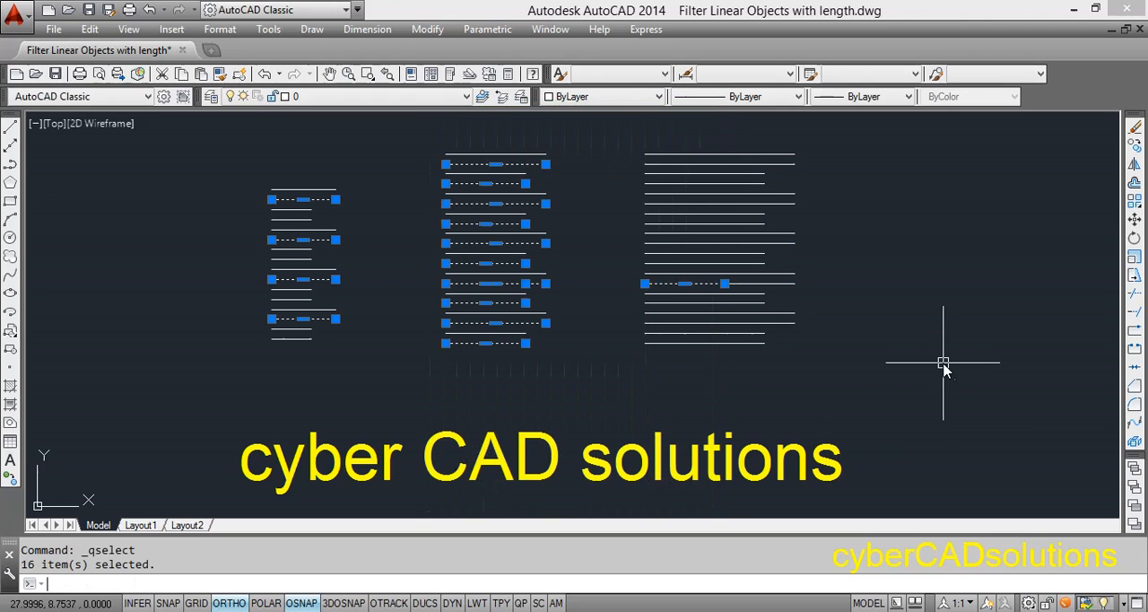